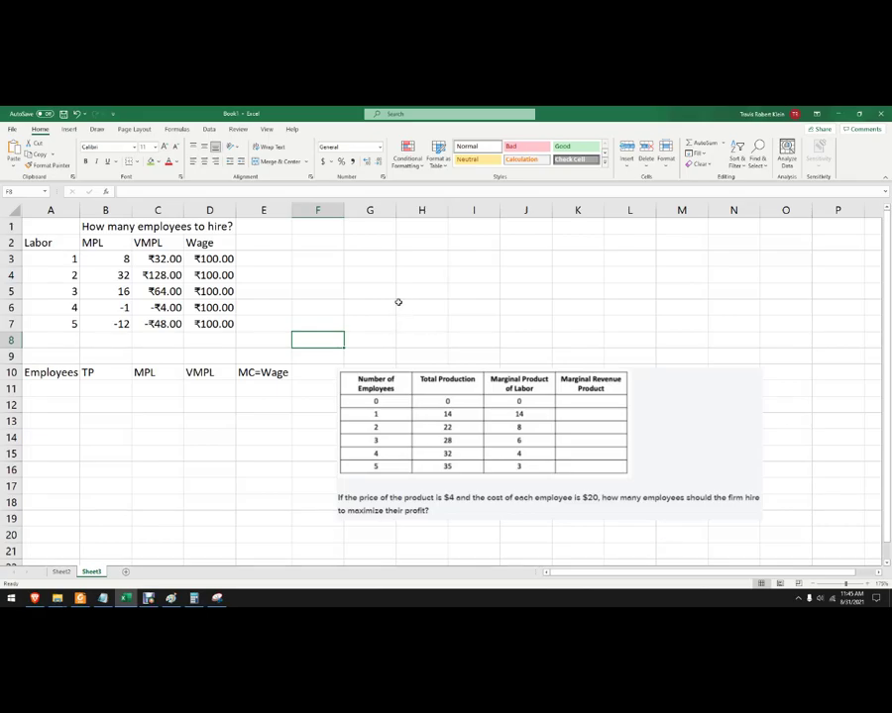
# Add a note in F1:F3 reading "Hiring rule:", "VMPL = Wage" and "MR = MC", one line per cell
pyautogui.click(112, 227)
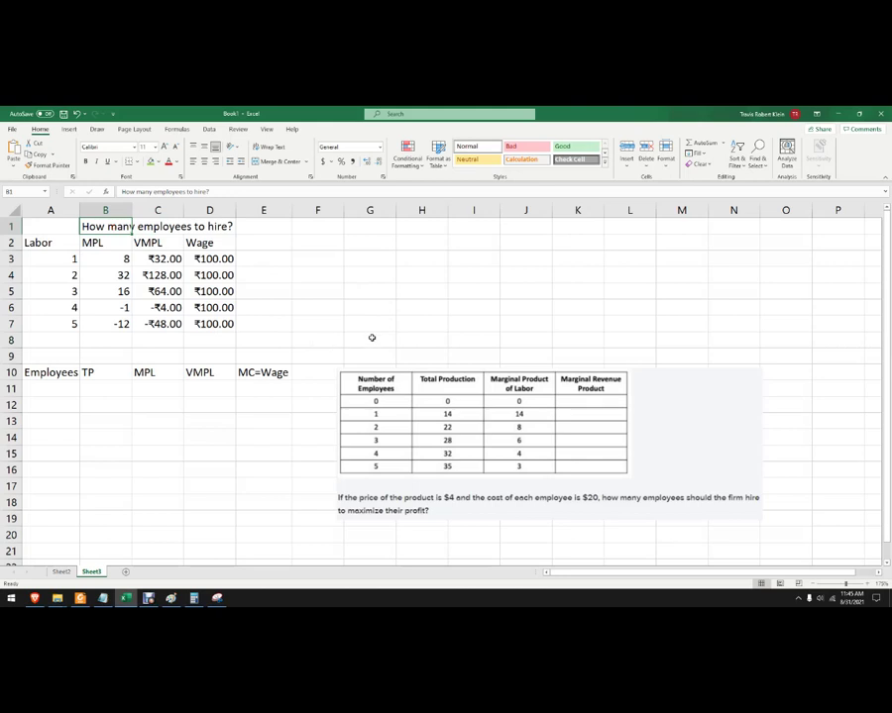
pyautogui.click(313, 226)
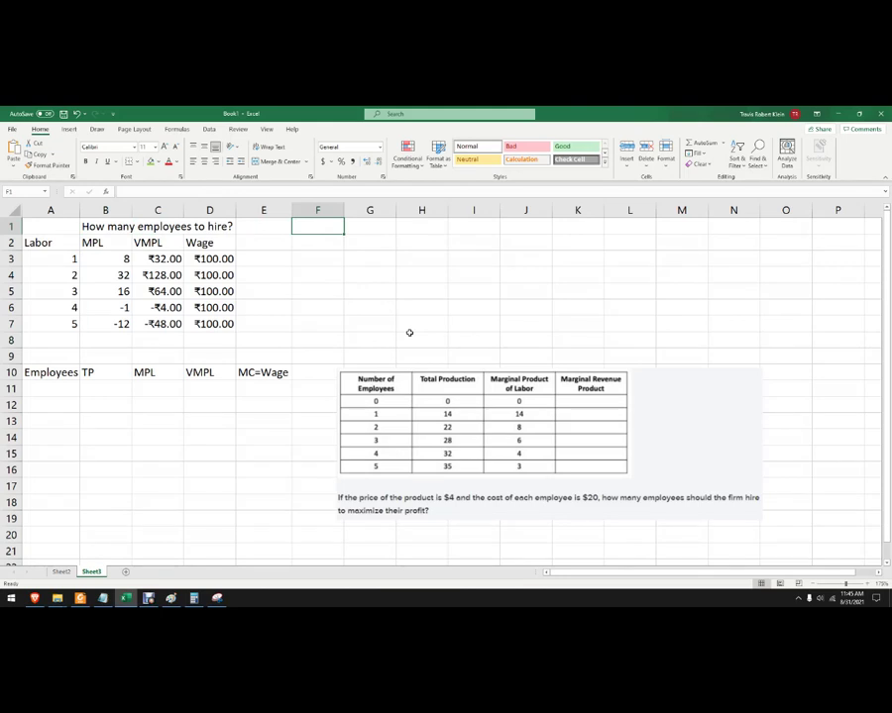
pyautogui.write('Hiring rule:')
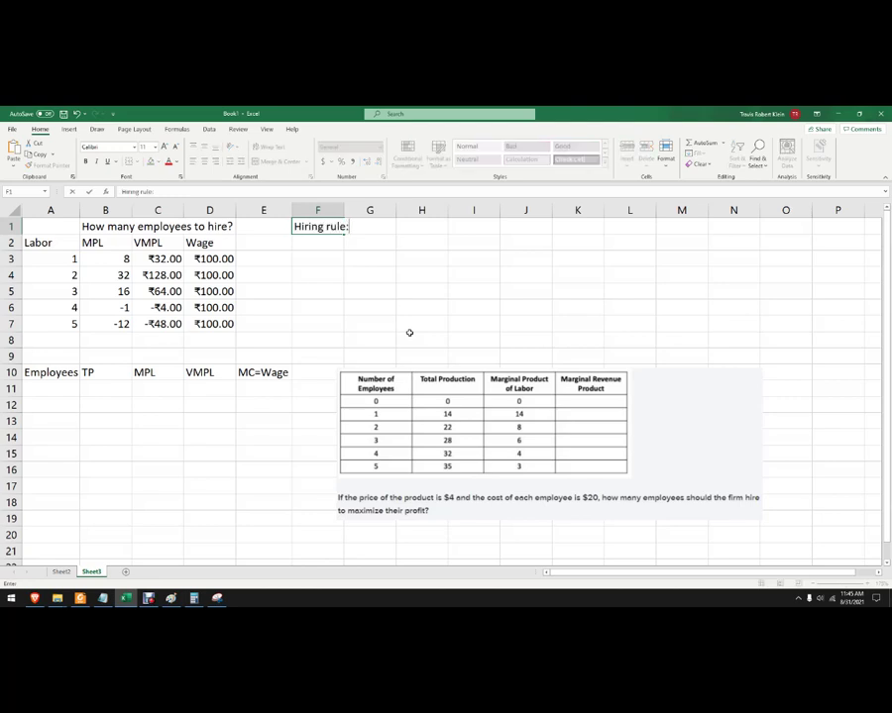
pyautogui.press('Return')
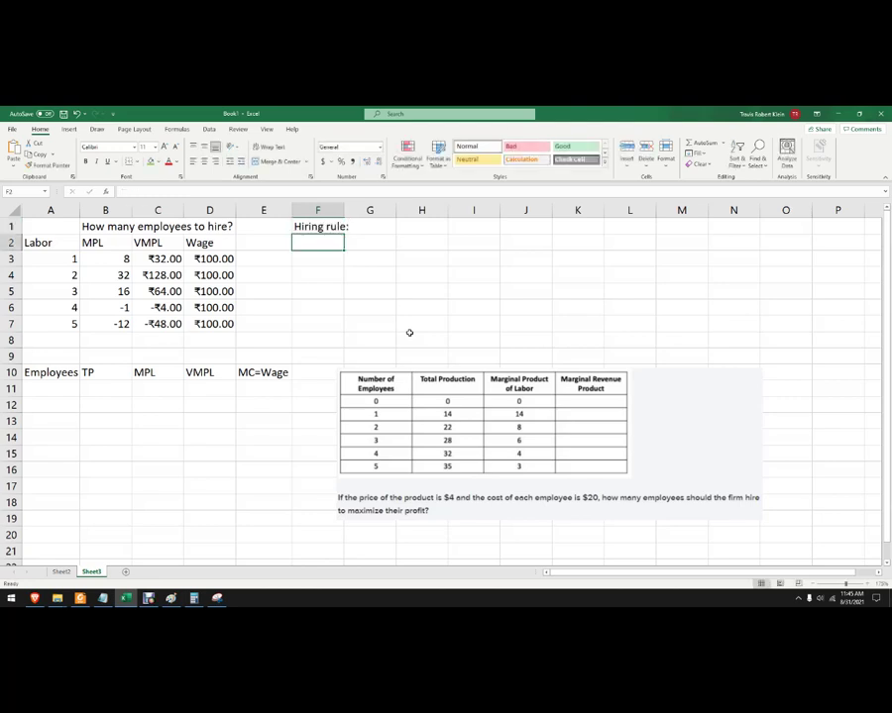
pyautogui.write('VMPL')
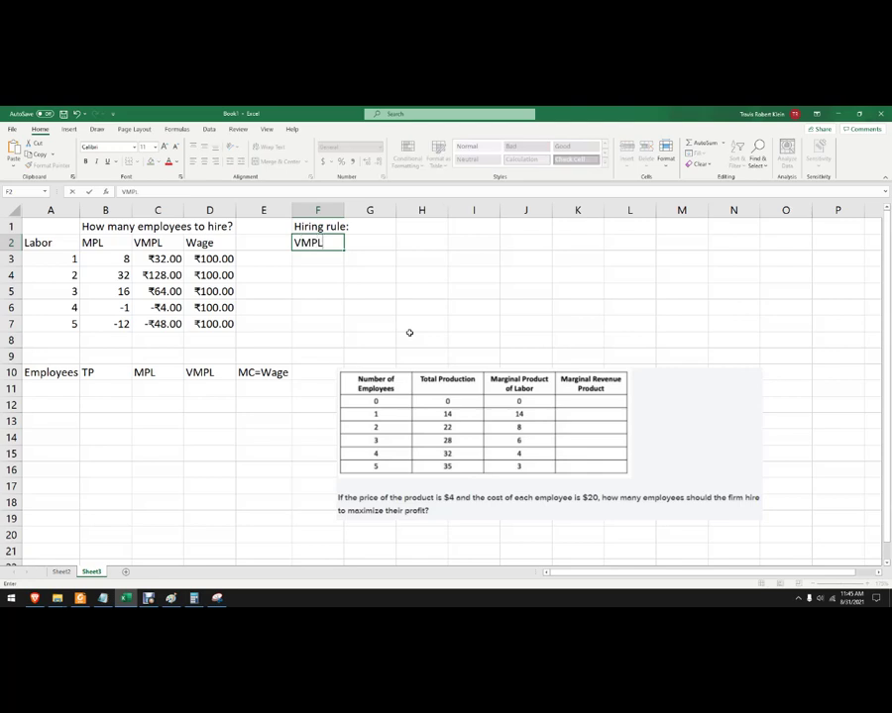
pyautogui.write(' = Wage')
pyautogui.press('Return')
pyautogui.write('M')
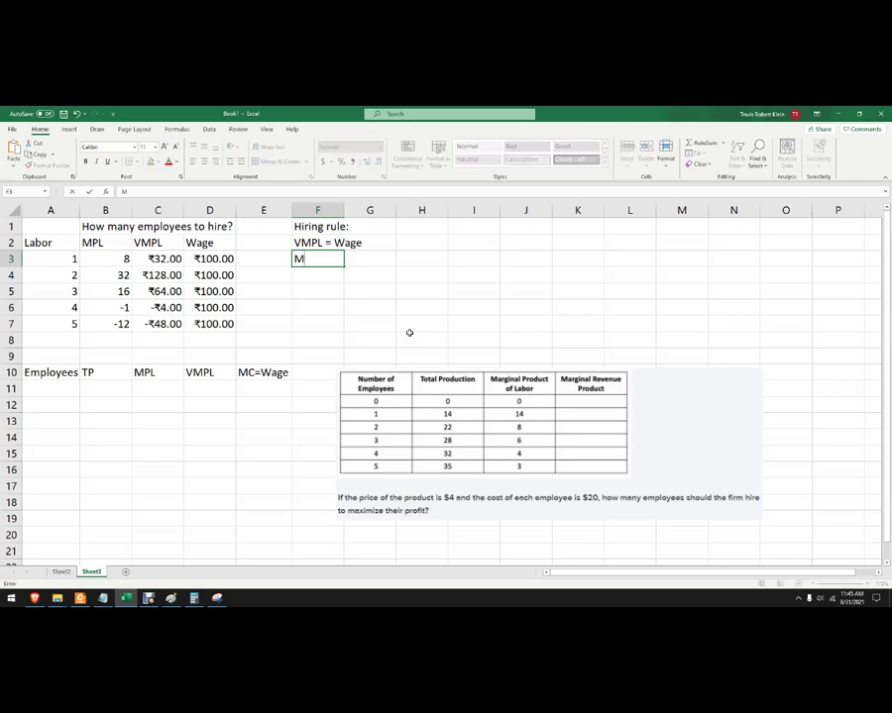
pyautogui.write('R = MC')
pyautogui.press('Return')
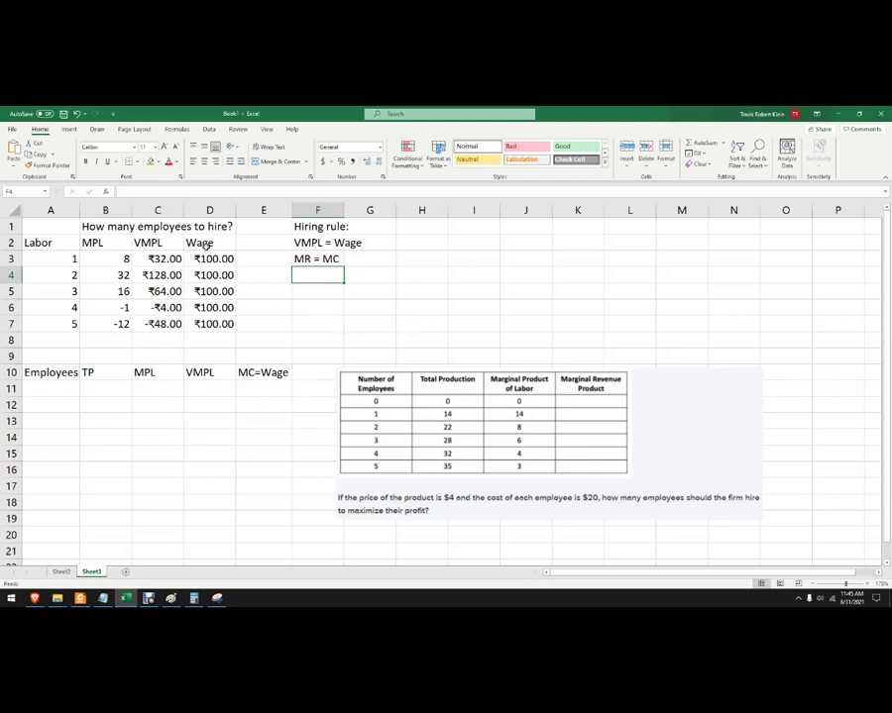
# Examine the Wage, Labor and MPL columns of the first table
pyautogui.moveTo(205, 244); pyautogui.dragTo(208, 323)
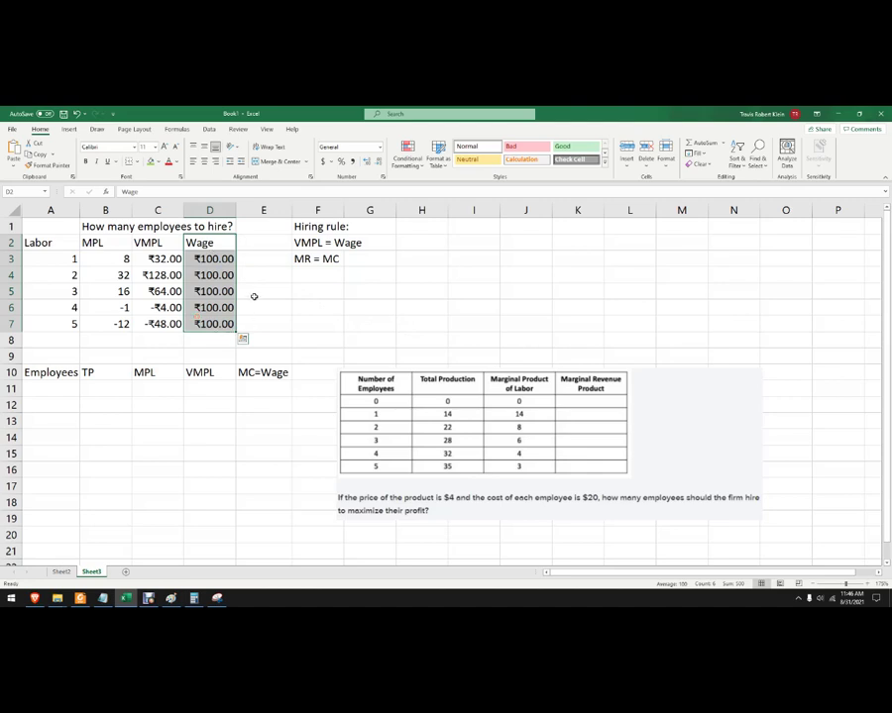
pyautogui.click(259, 307)
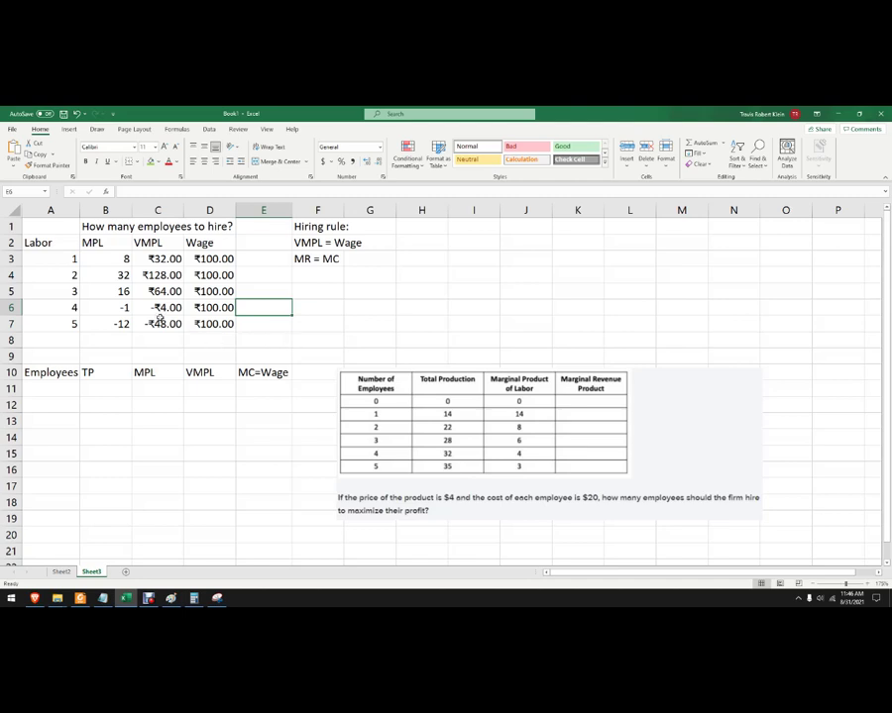
pyautogui.moveTo(58, 259); pyautogui.dragTo(58, 322)
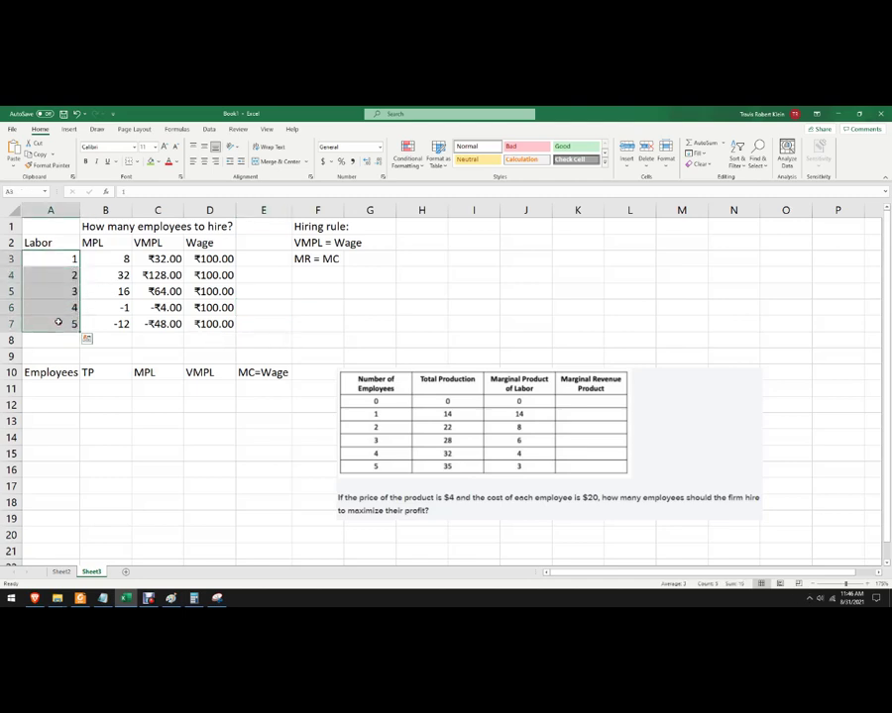
pyautogui.click(96, 258)
pyautogui.moveTo(102, 257); pyautogui.dragTo(99, 325)
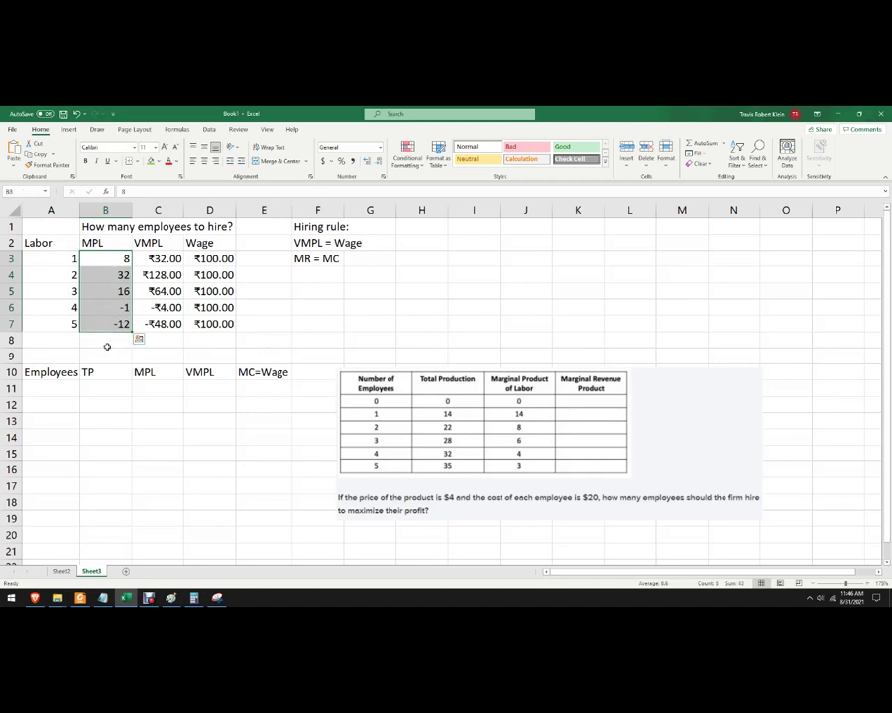
pyautogui.click(109, 353)
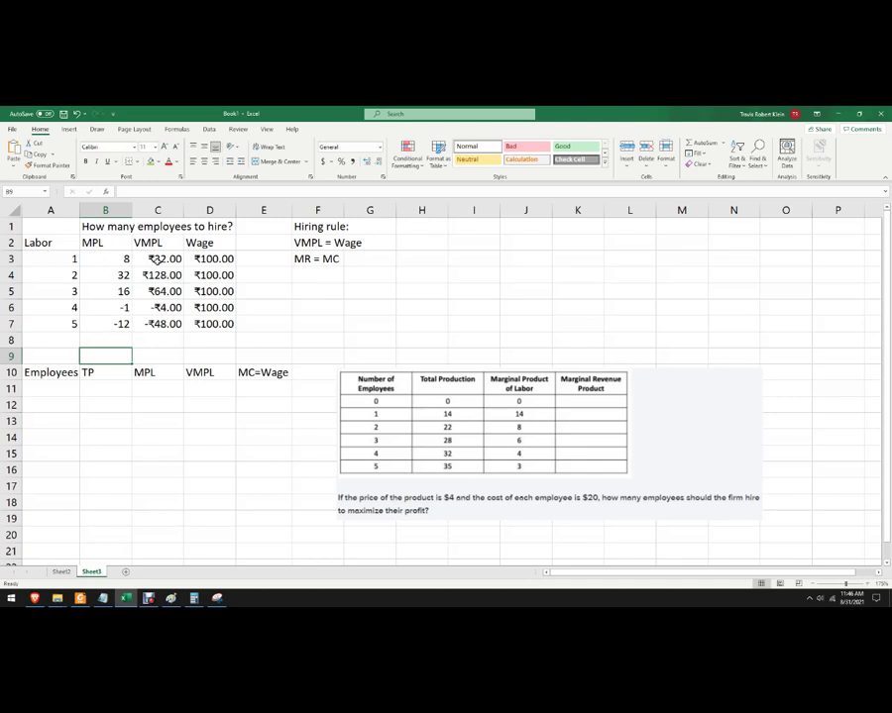
# Add the column heading "Hire?" in E2, beside the Wage heading
pyautogui.click(257, 242)
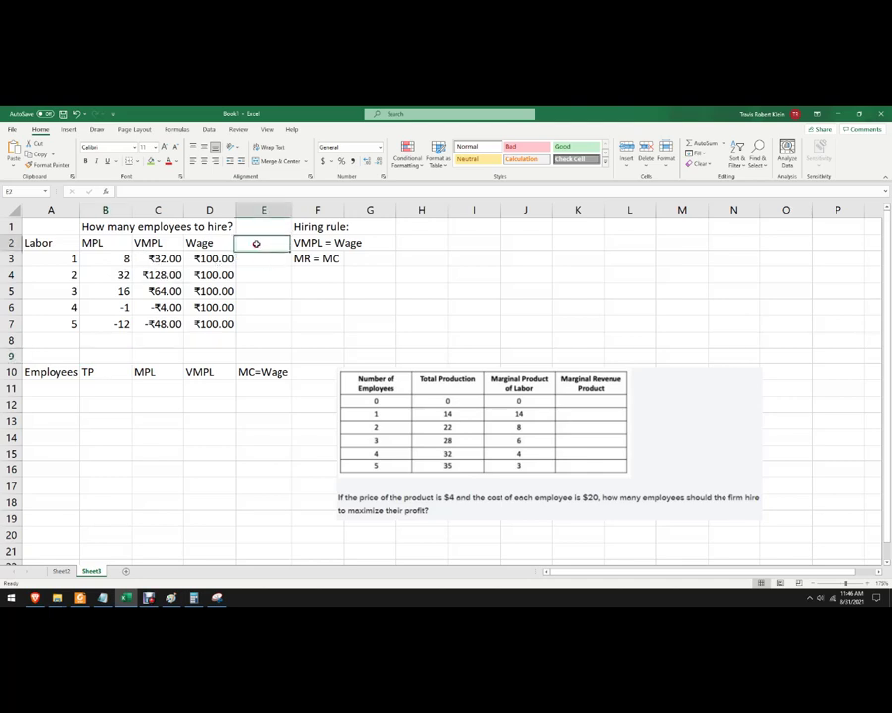
pyautogui.write('Hirin')
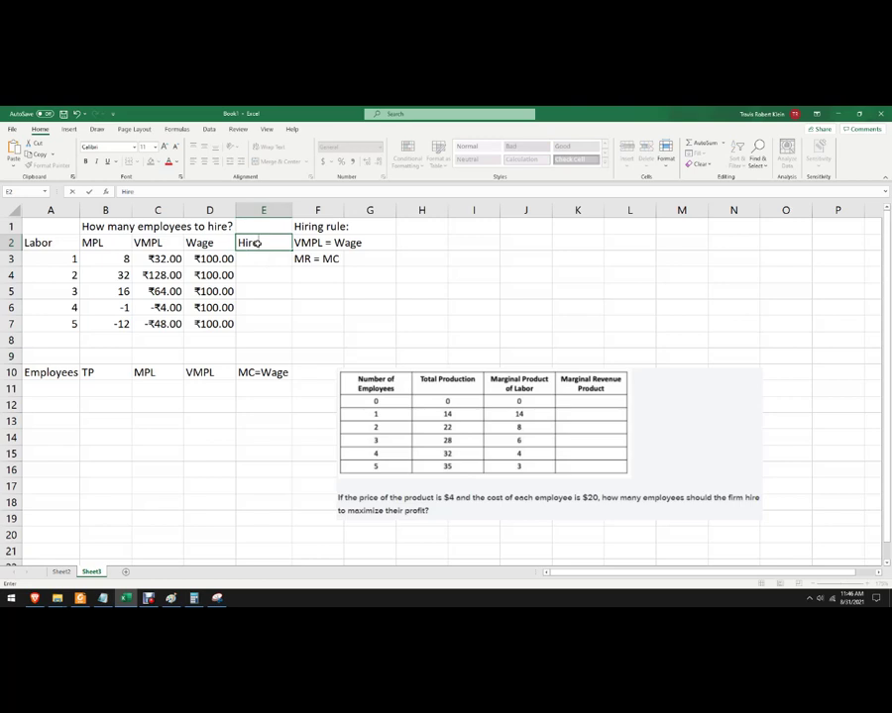
pyautogui.write('g')
pyautogui.press('Return')
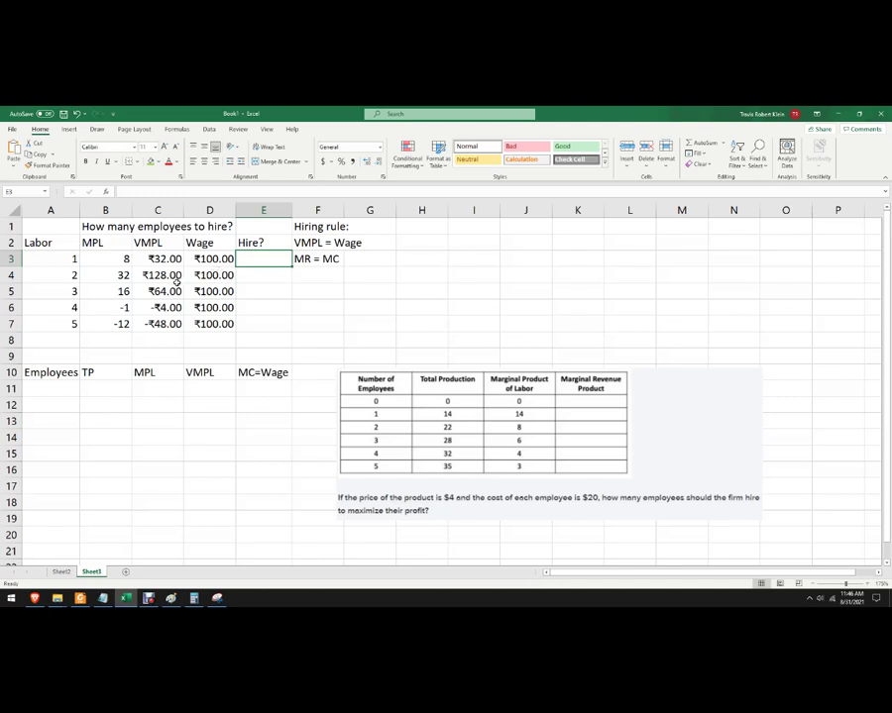
# Fill the Hire? column with "yes" for labor 1 and 2 and "no" for labor 3 through 5
pyautogui.click(255, 274)
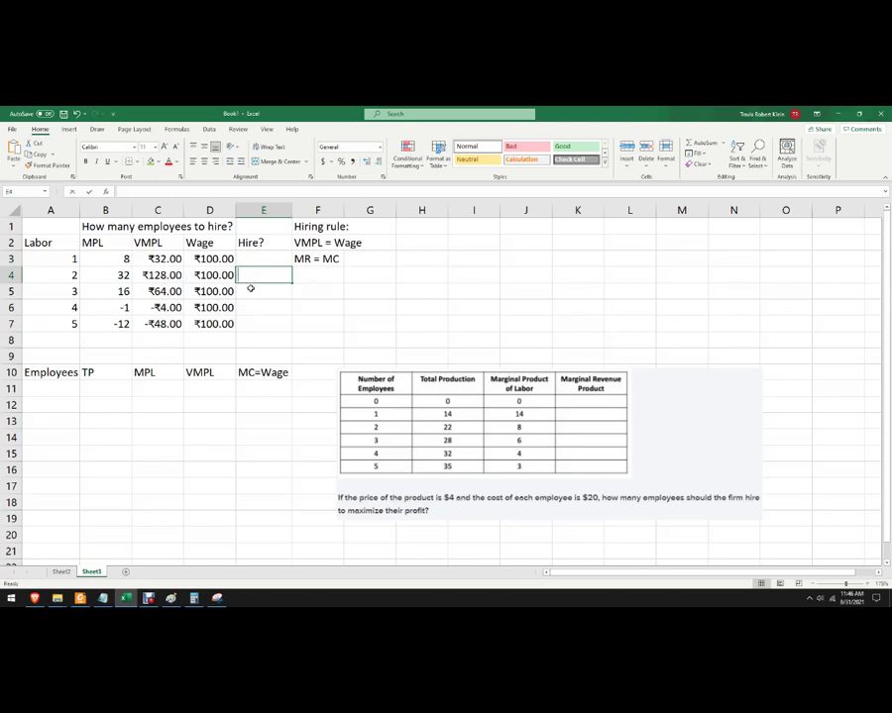
pyautogui.write('yes')
pyautogui.click(257, 257)
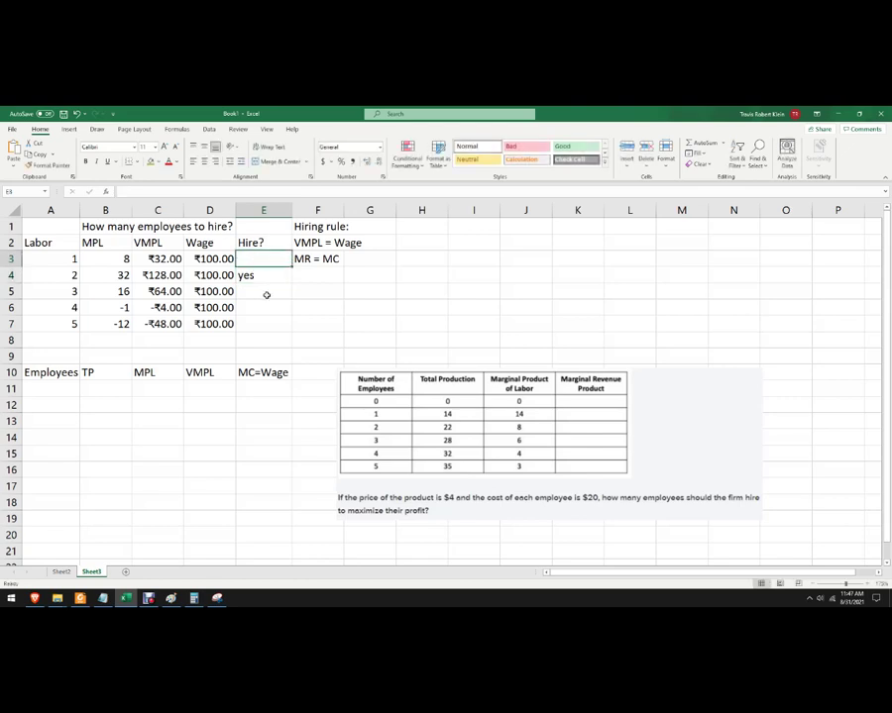
pyautogui.write('yes')
pyautogui.click(265, 288)
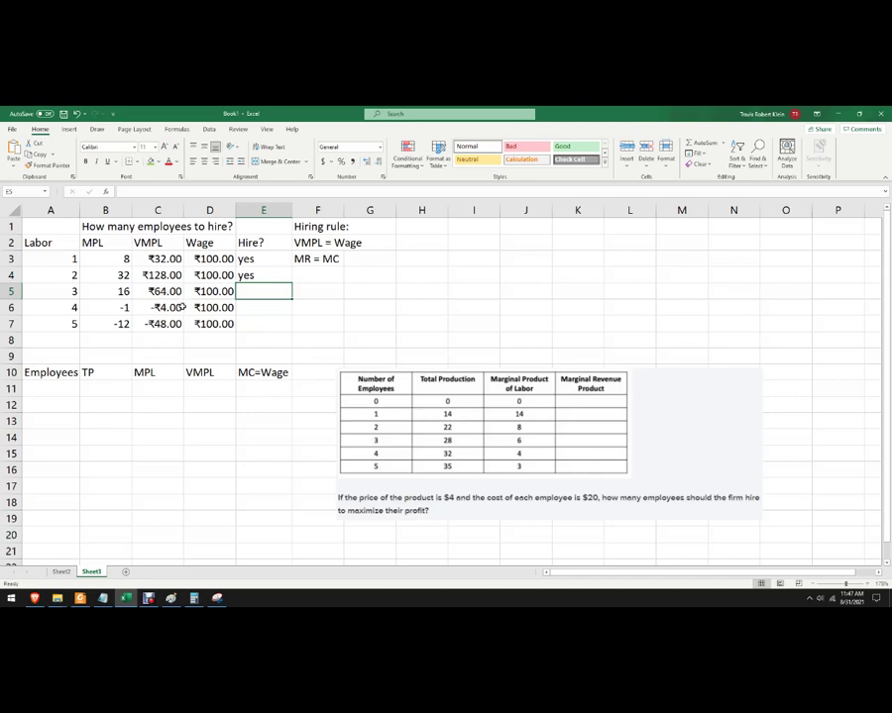
pyautogui.write('no')
pyautogui.click(256, 302)
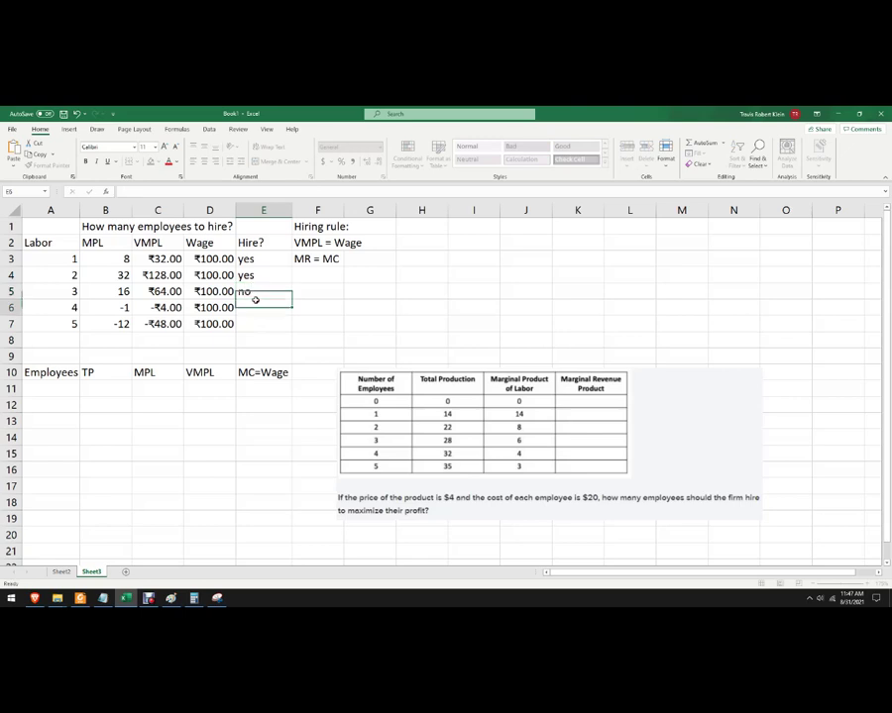
pyautogui.click(263, 291)
pyautogui.moveTo(291, 299); pyautogui.dragTo(297, 336)
pyautogui.click(333, 293)
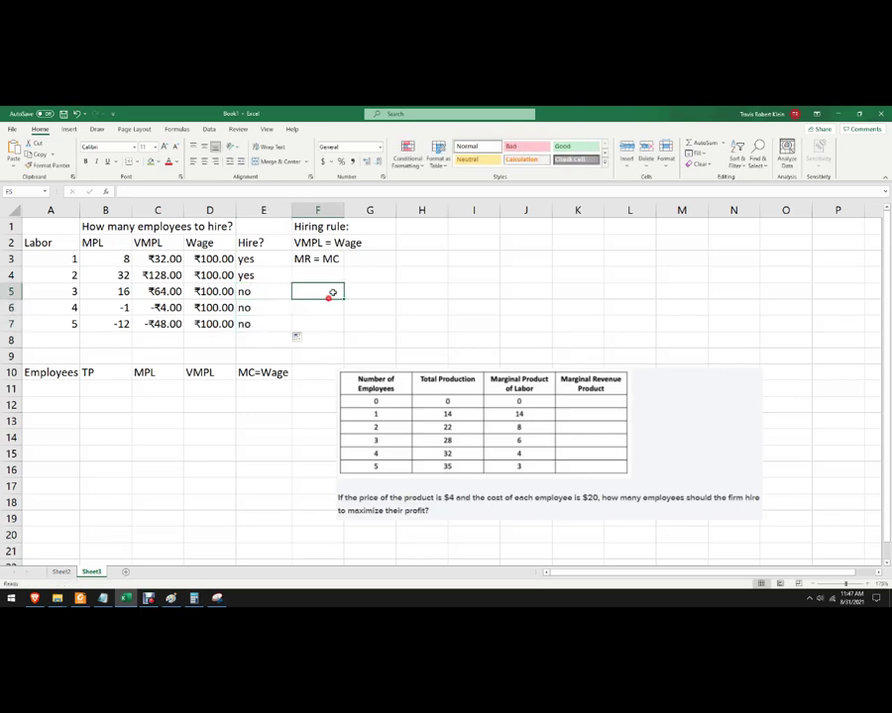
# Highlight the labor quantity 2 in A4 with a green fill
pyautogui.click(54, 276)
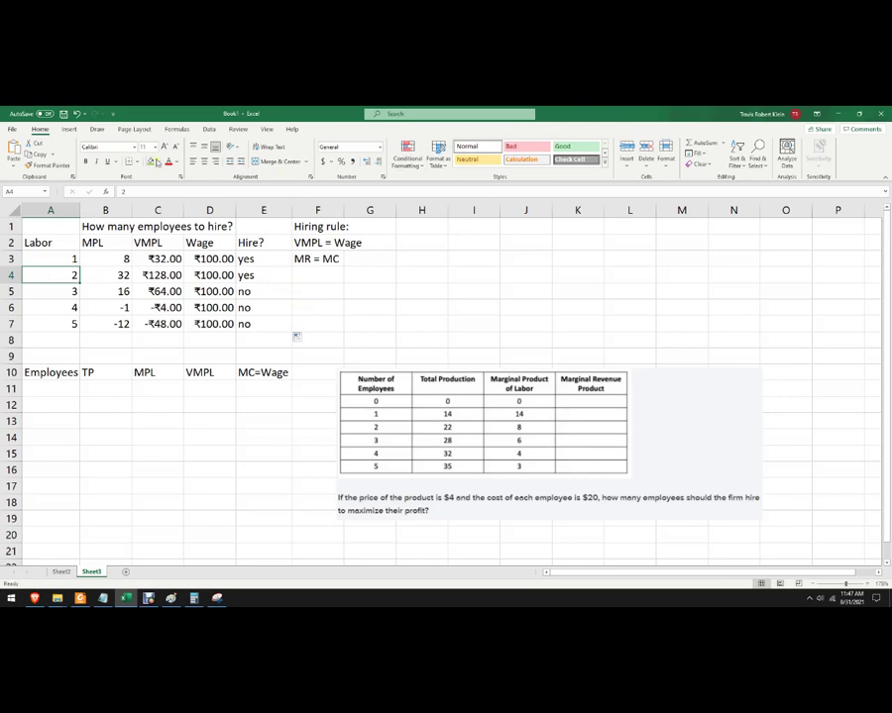
pyautogui.click(150, 161)
pyautogui.click(400, 277)
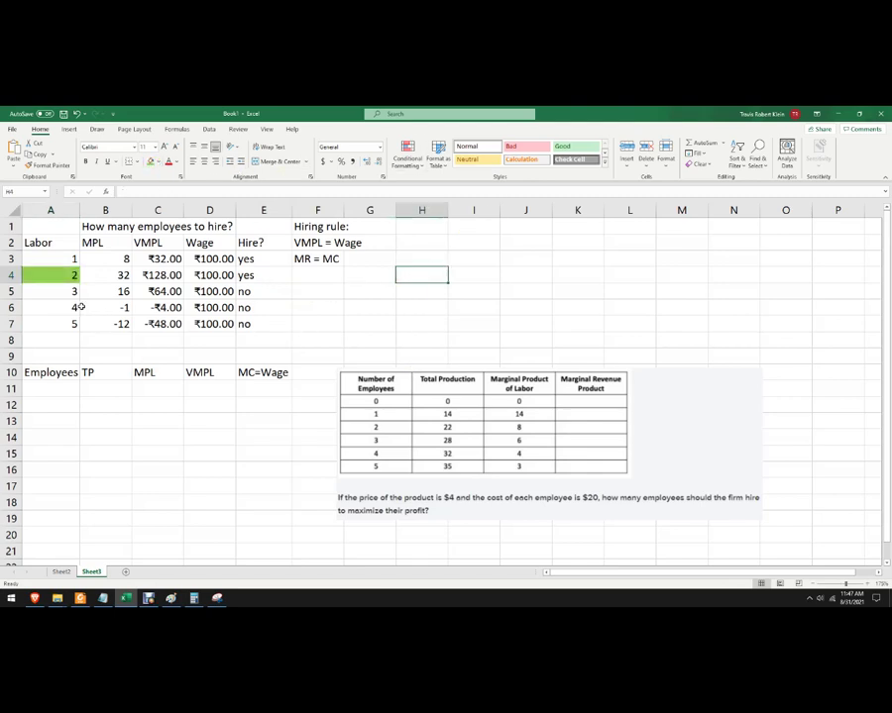
# Compare the hiring rule in F2 with the VMPL values and hiring decision for the first two workers
pyautogui.click(311, 242)
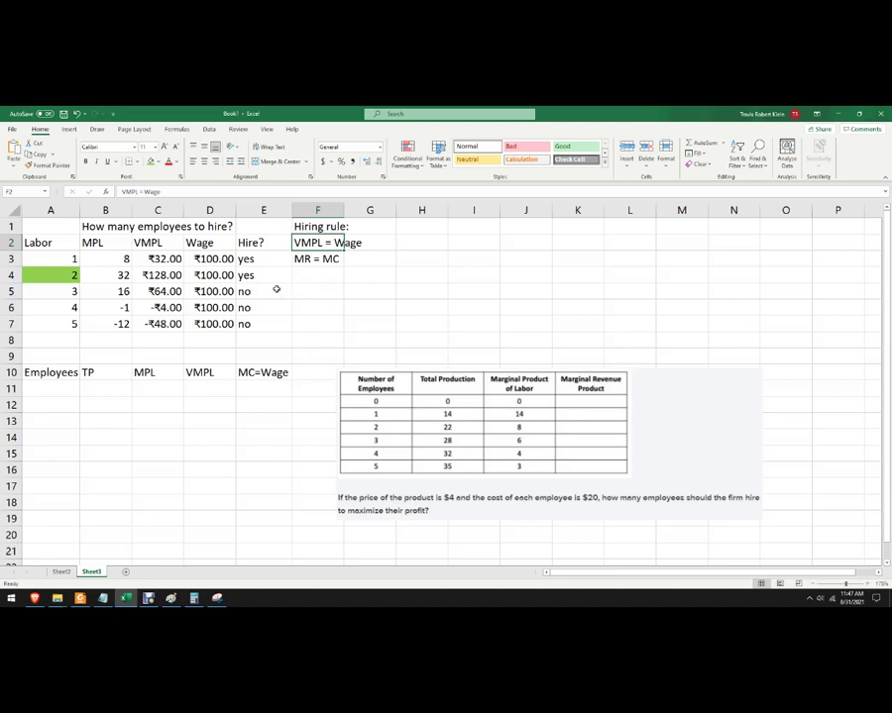
pyautogui.click(155, 259)
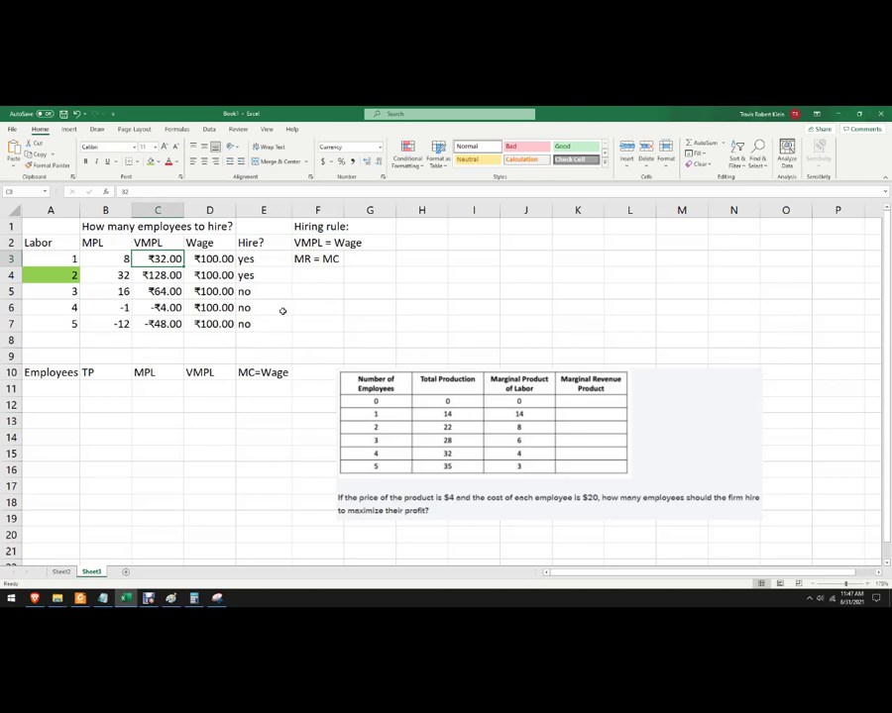
pyautogui.click(171, 277)
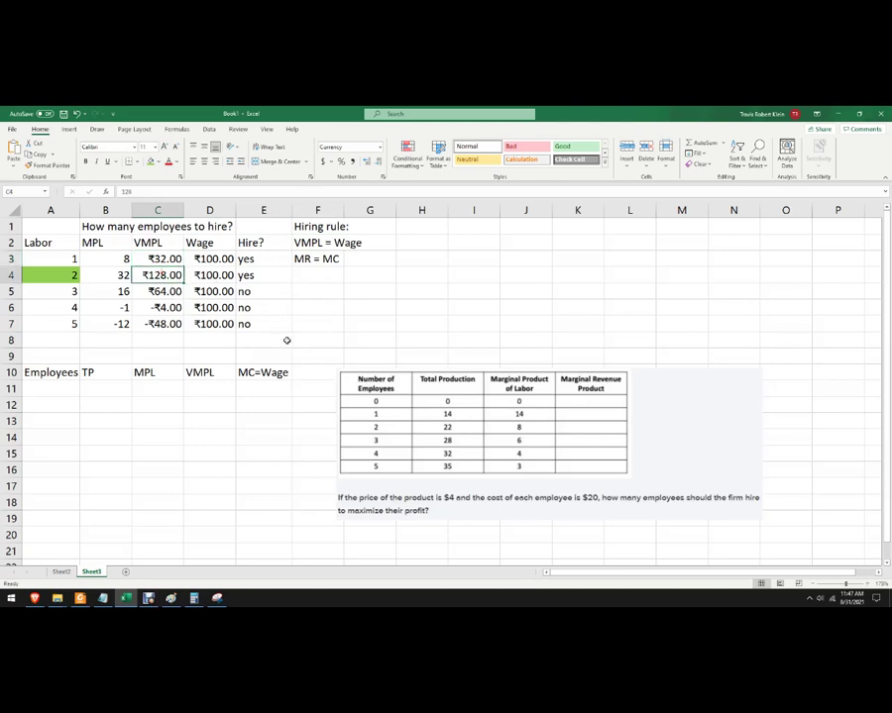
pyautogui.click(277, 277)
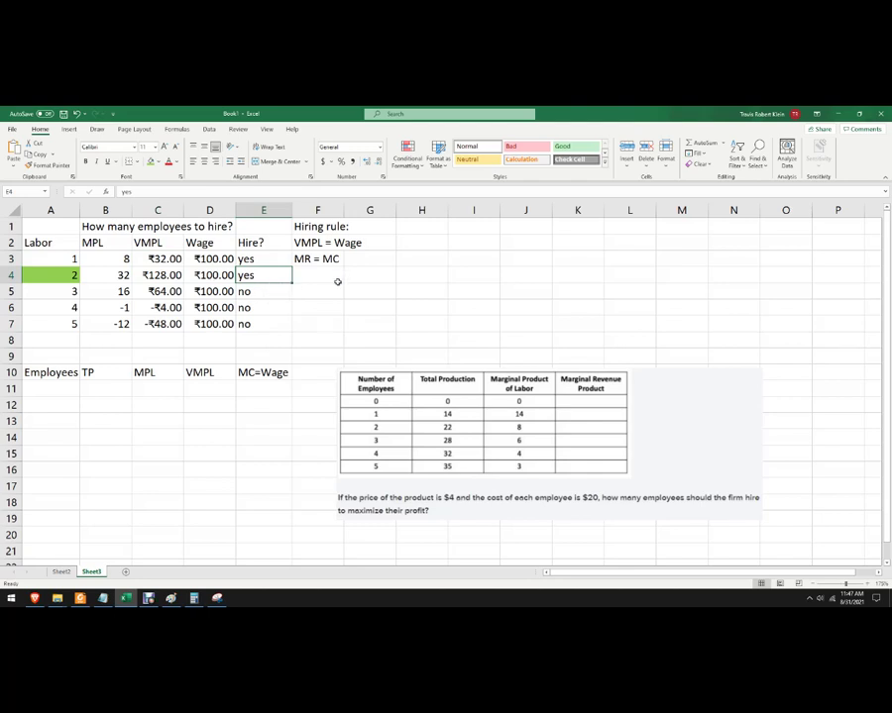
pyautogui.click(337, 277)
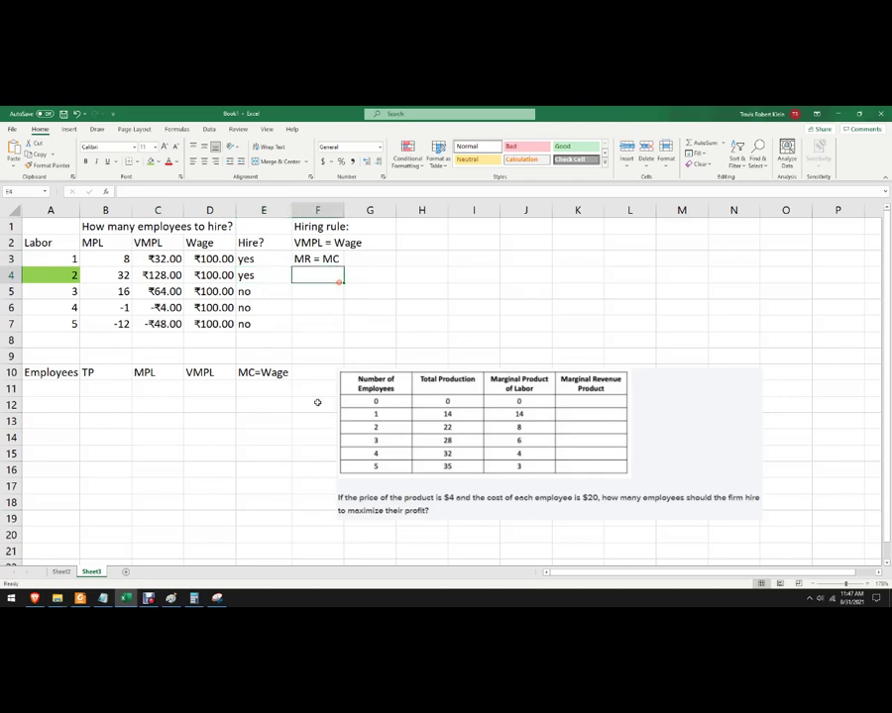
pyautogui.click(264, 276)
# Enter the employee numbers 0 through 5 down A11:A16 under the Employees heading
pyautogui.click(64, 391)
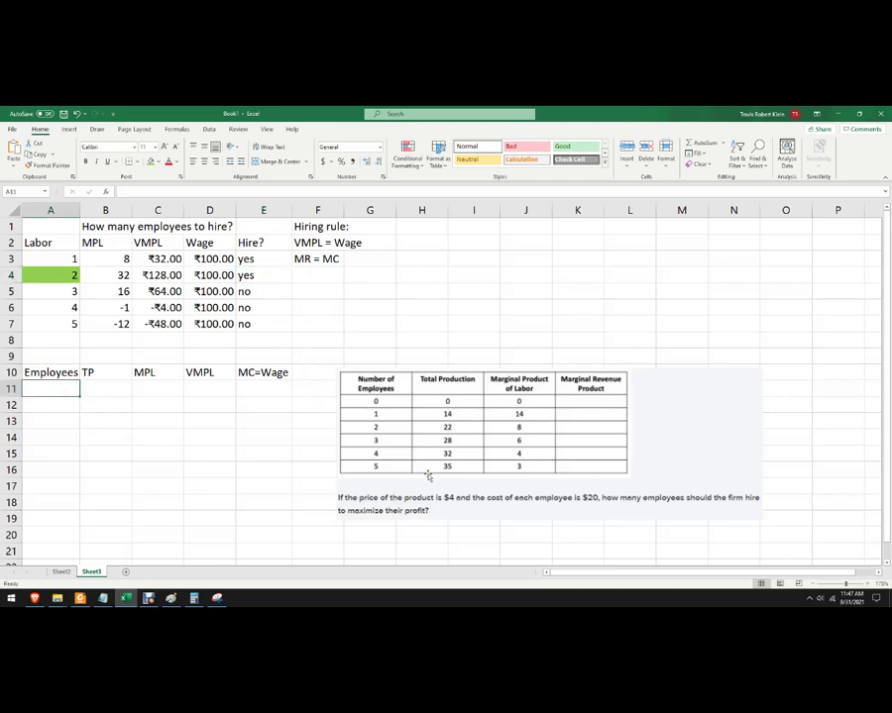
pyautogui.write('0')
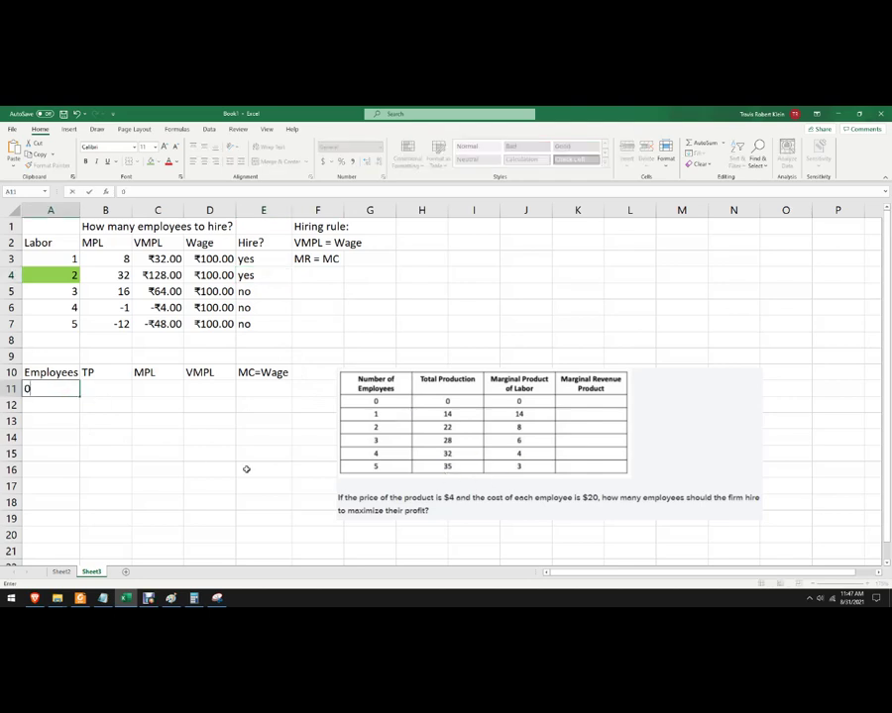
pyautogui.press('Return')
pyautogui.write('1')
pyautogui.press('Return')
pyautogui.write('23')
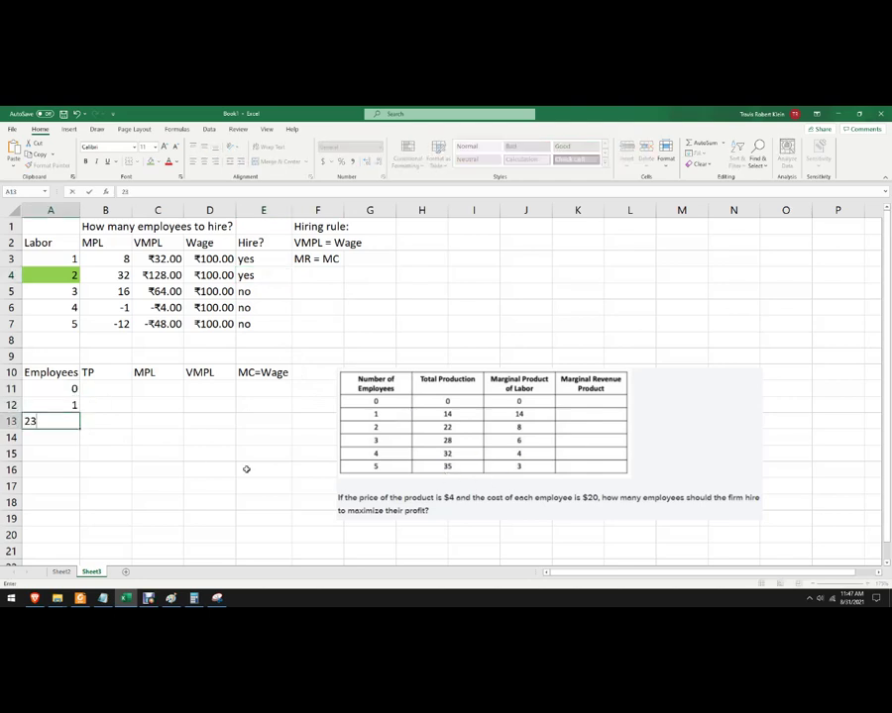
pyautogui.press('Return')
pyautogui.write('3')
pyautogui.press('Return')
pyautogui.write('4')
pyautogui.press('Return')
pyautogui.write('5')
pyautogui.press('Return')
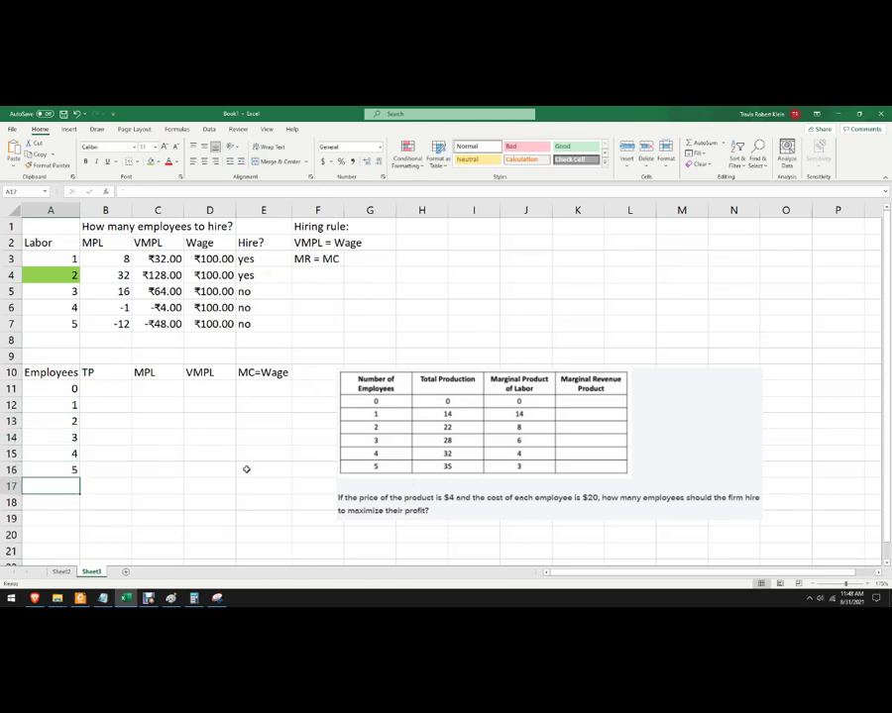
# Center the second table's headings in A10:E10
pyautogui.click(109, 391)
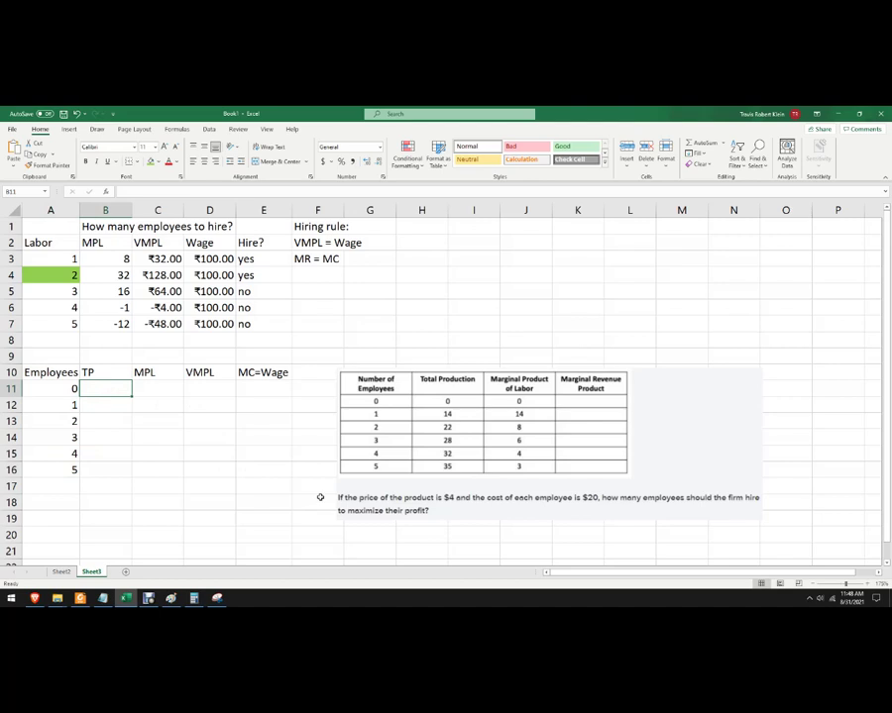
pyautogui.moveTo(59, 374); pyautogui.dragTo(262, 372)
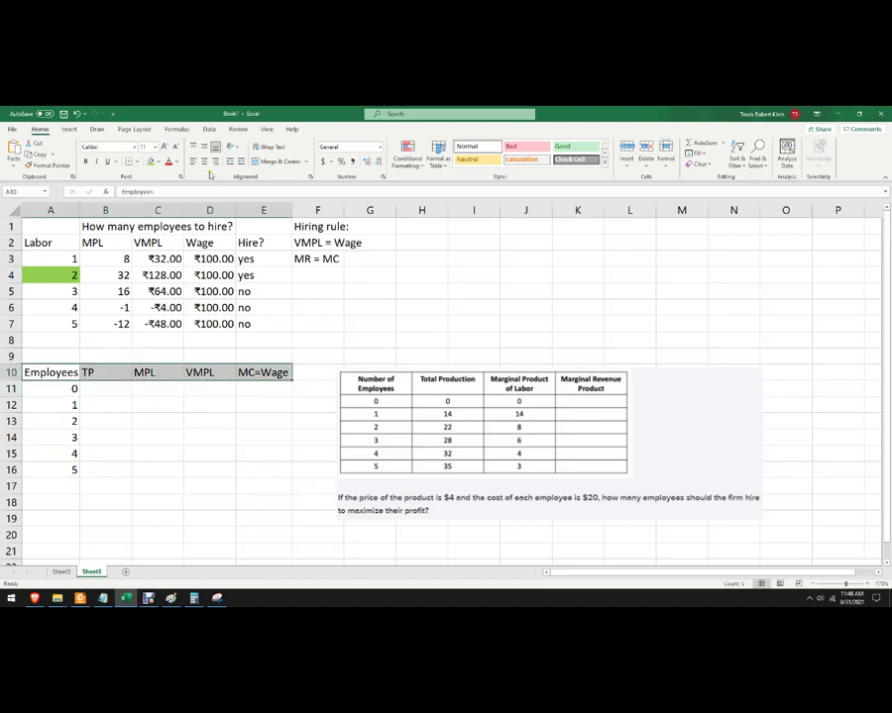
pyautogui.click(204, 161)
pyautogui.click(157, 414)
# Enter the total production values 0, 14, 22, 28, 32 and 35 down B11:B16 under the TP heading
pyautogui.click(110, 390)
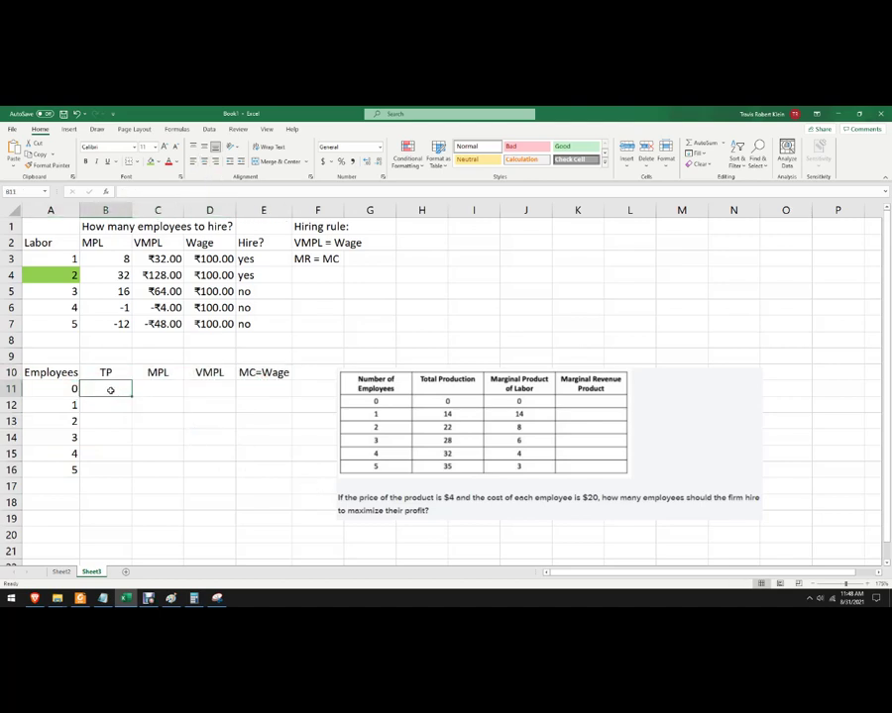
pyautogui.write('0')
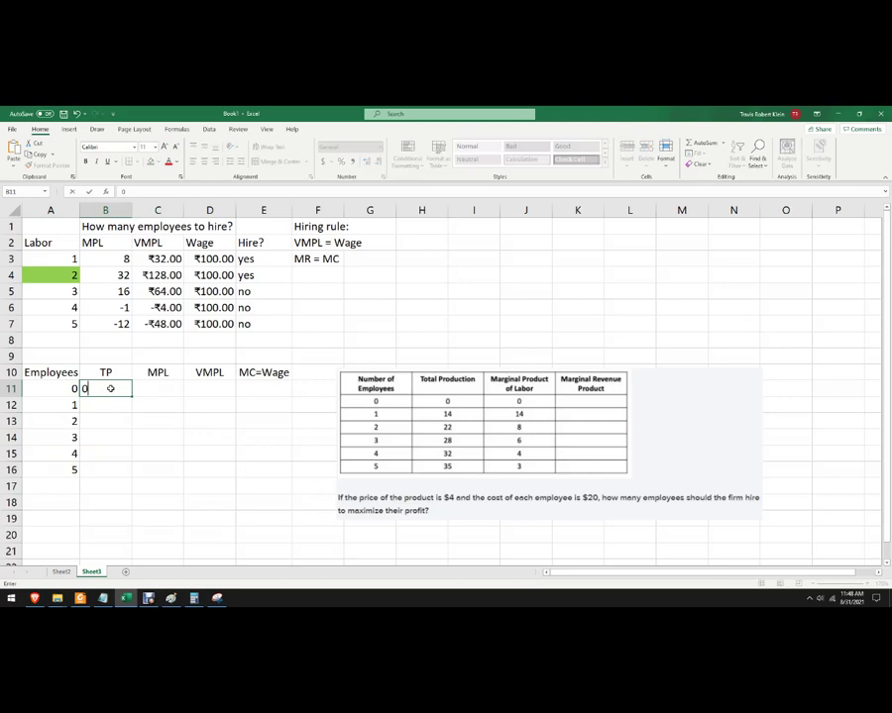
pyautogui.press('Return')
pyautogui.write('14')
pyautogui.press('Return')
pyautogui.write('22')
pyautogui.press('Return')
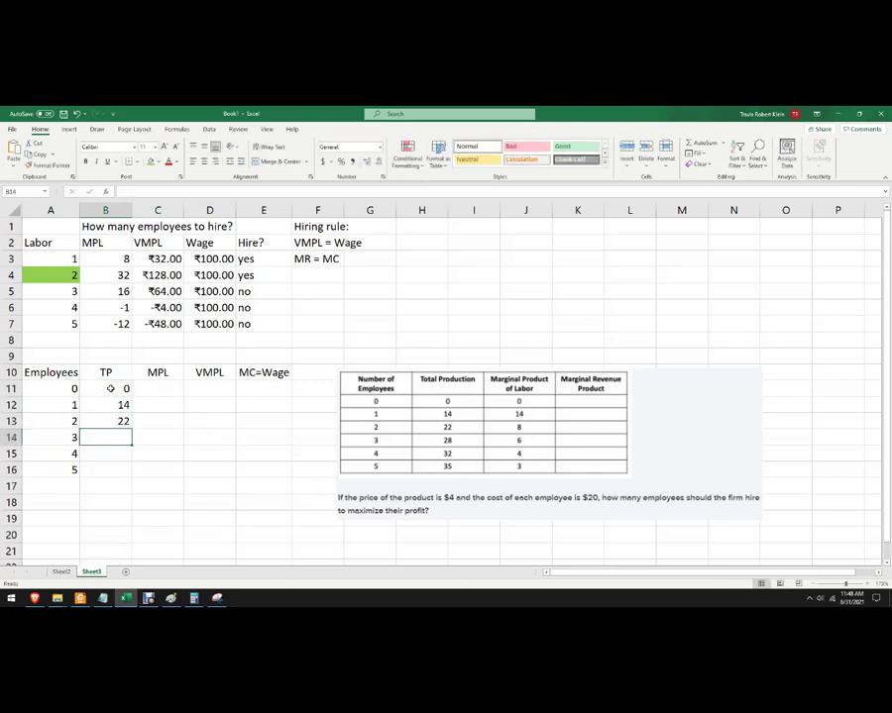
pyautogui.write('28')
pyautogui.press('Return')
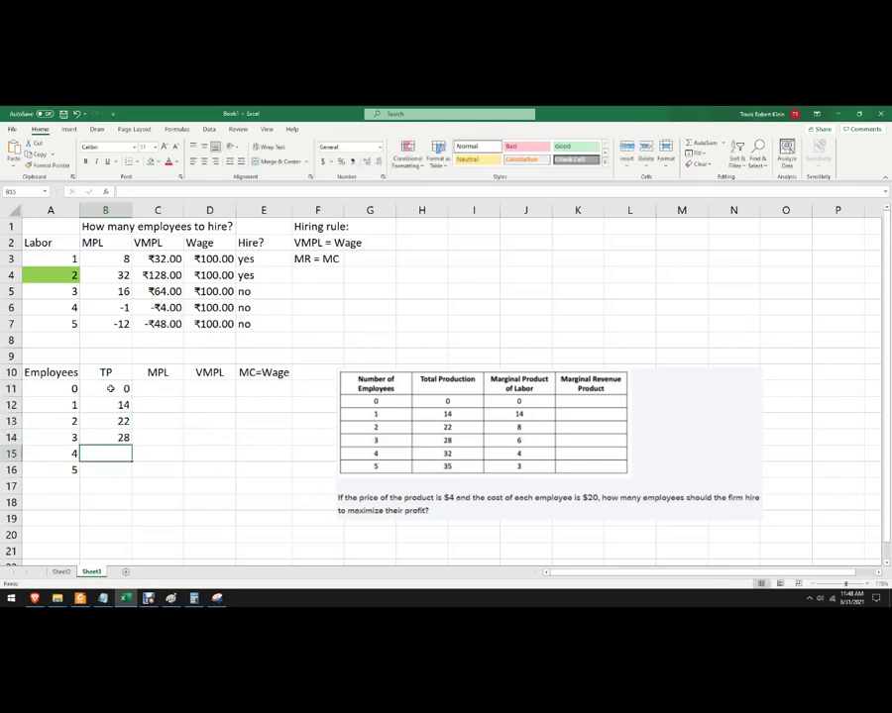
pyautogui.write('32')
pyautogui.press('Return')
pyautogui.write('35')
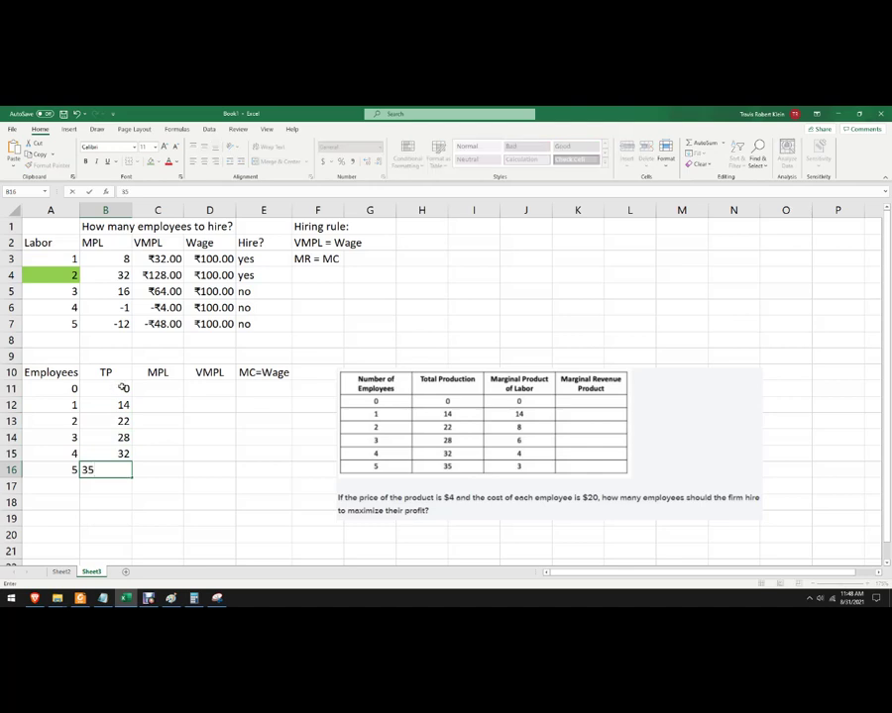
# Enter N/A in C11 as the marginal product for zero employees
pyautogui.click(172, 394)
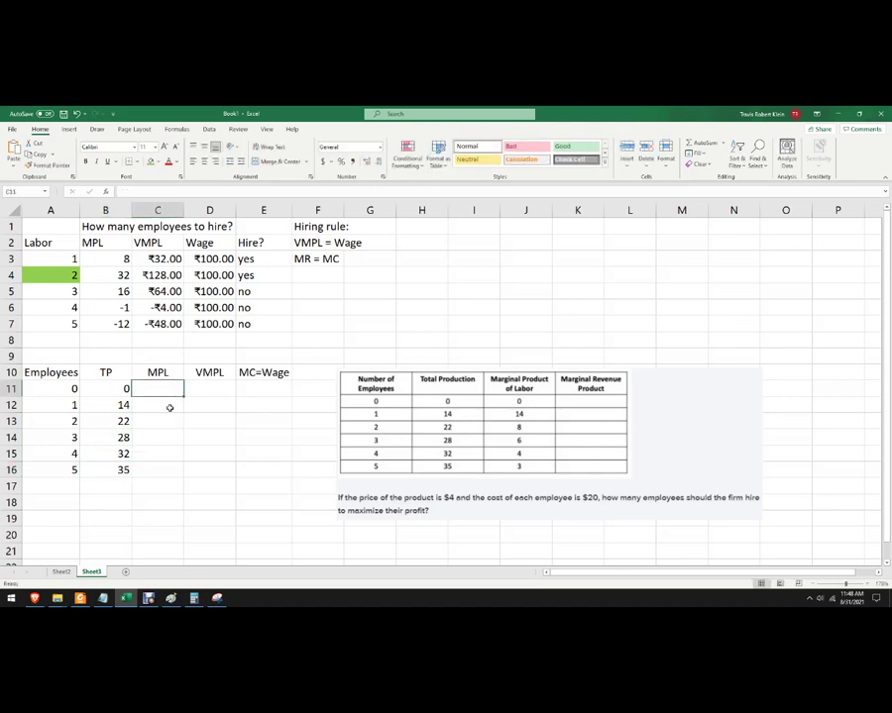
pyautogui.write('N/')
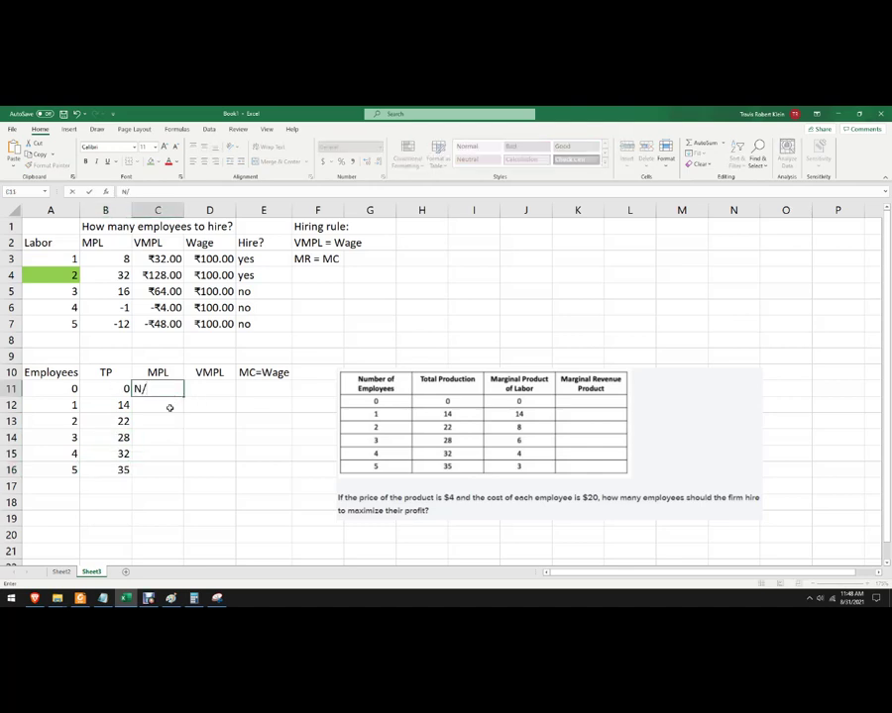
pyautogui.write('A')
pyautogui.press('Return')
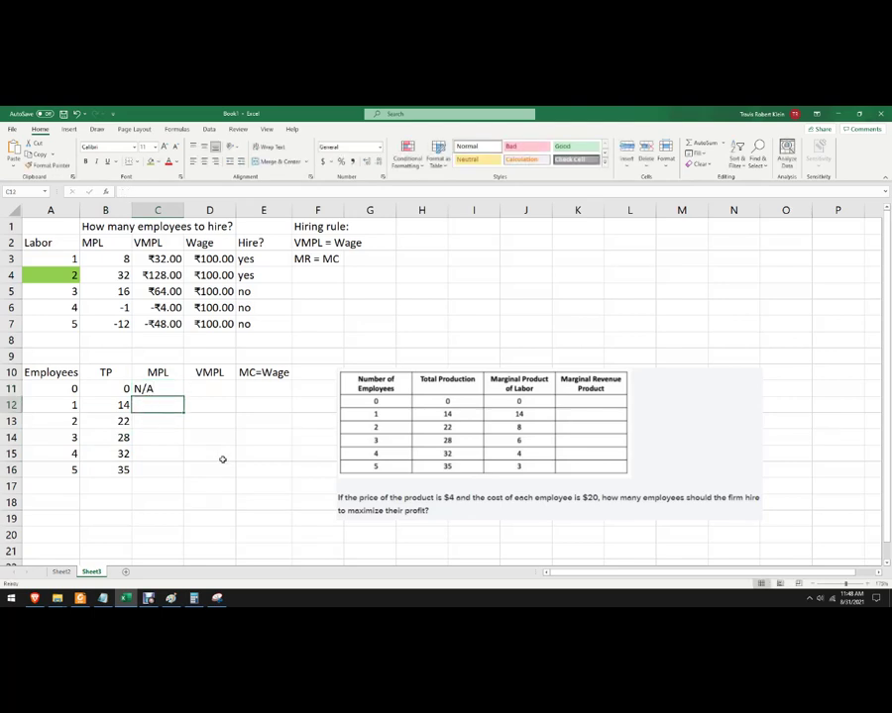
# Calculate the marginal product in C12 with =B12-B11 and fill the formula down to C16
pyautogui.write('=')
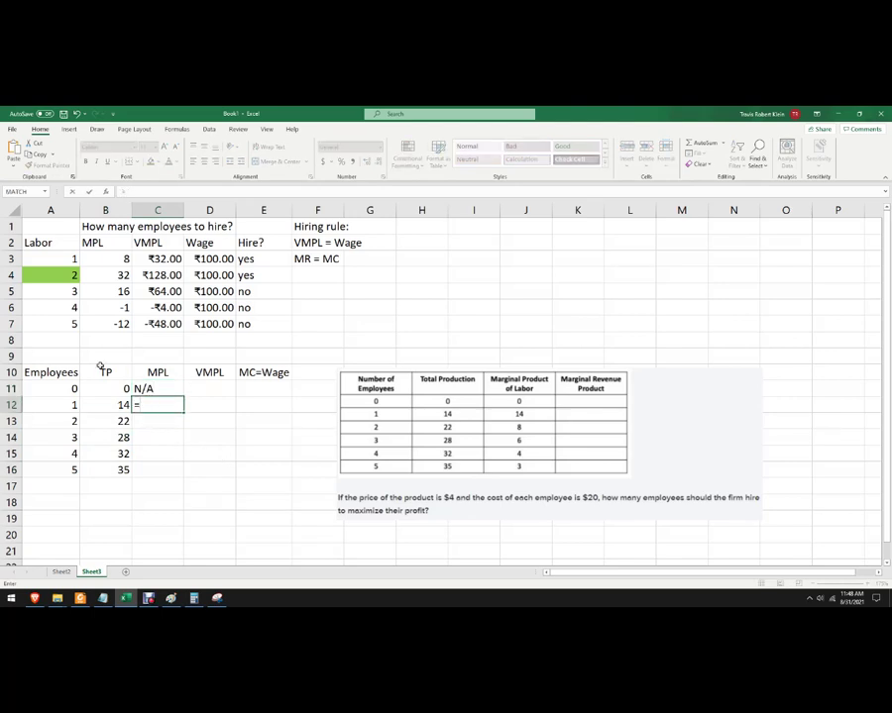
pyautogui.click(118, 404)
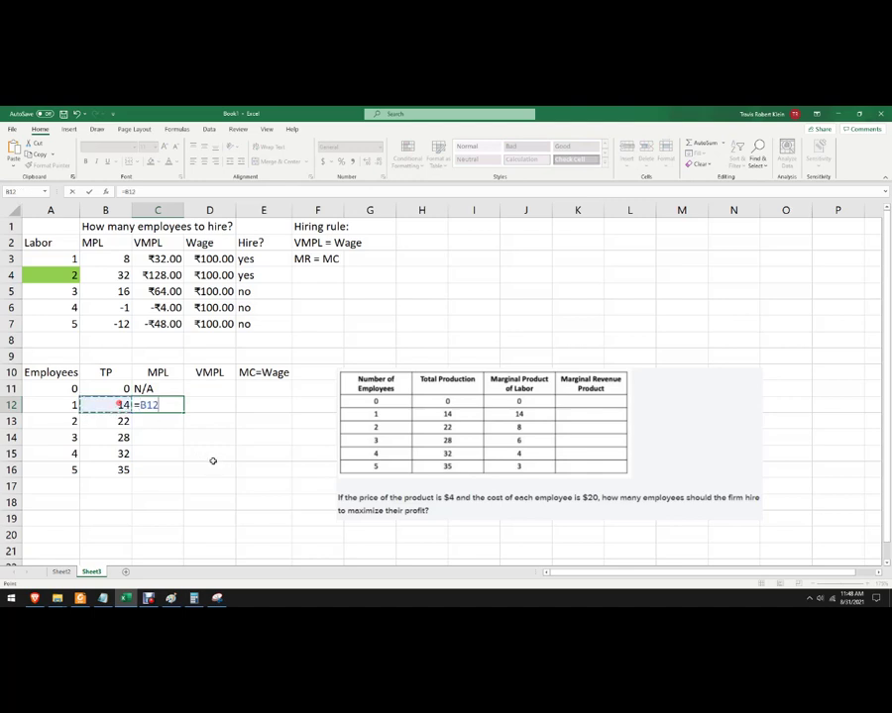
pyautogui.write('-')
pyautogui.click(114, 390)
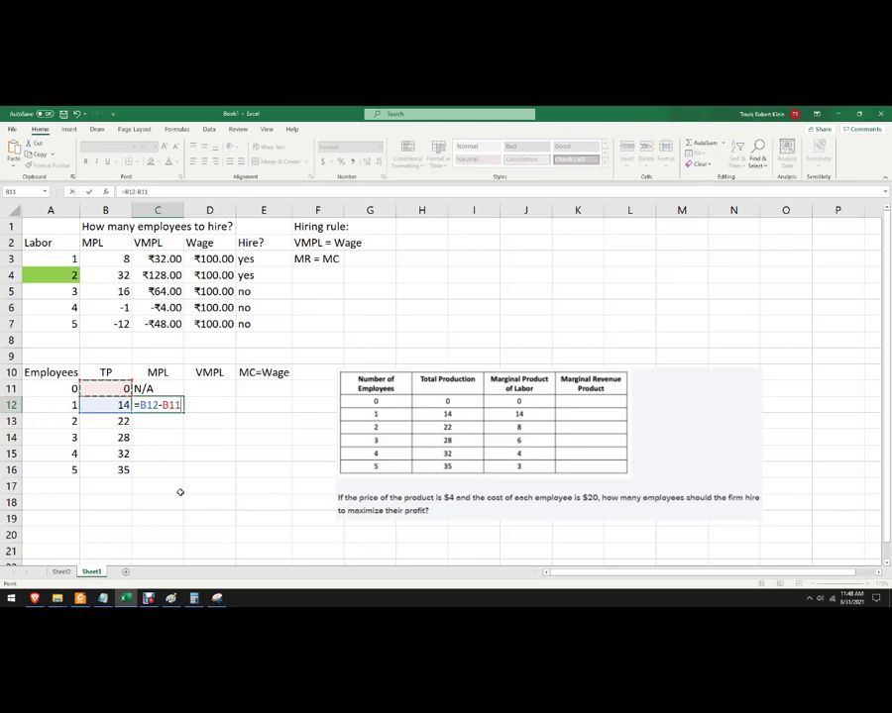
pyautogui.press('Return')
pyautogui.click(175, 406)
pyautogui.moveTo(183, 414); pyautogui.dragTo(184, 478)
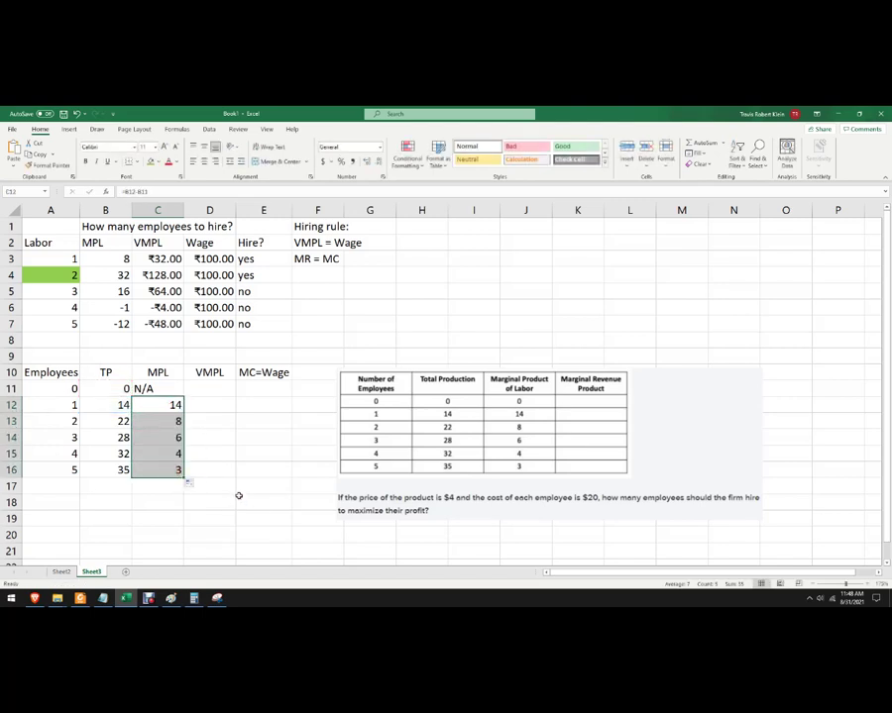
pyautogui.click(242, 485)
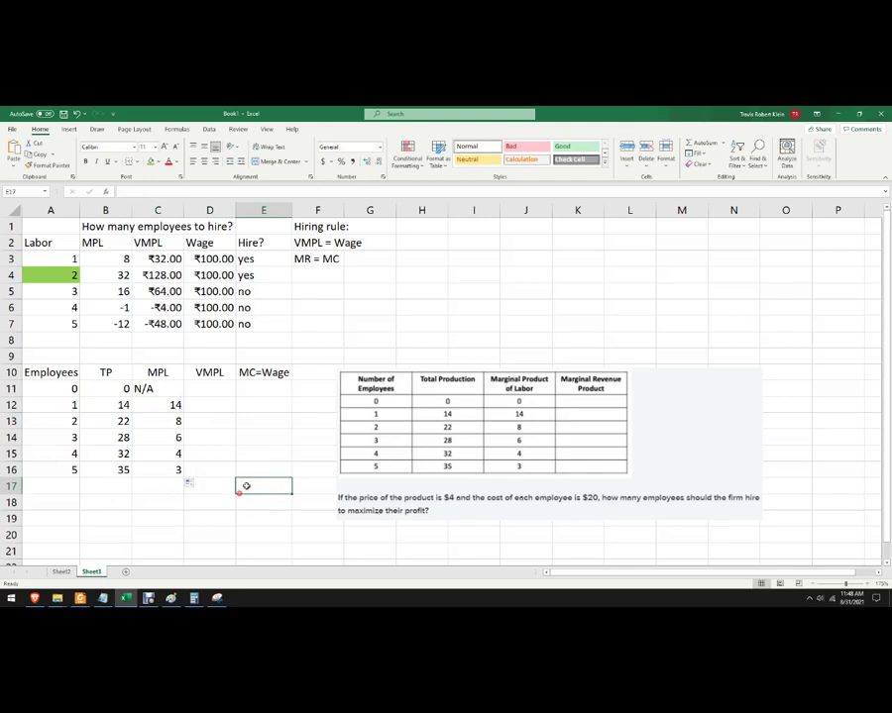
pyautogui.click(214, 392)
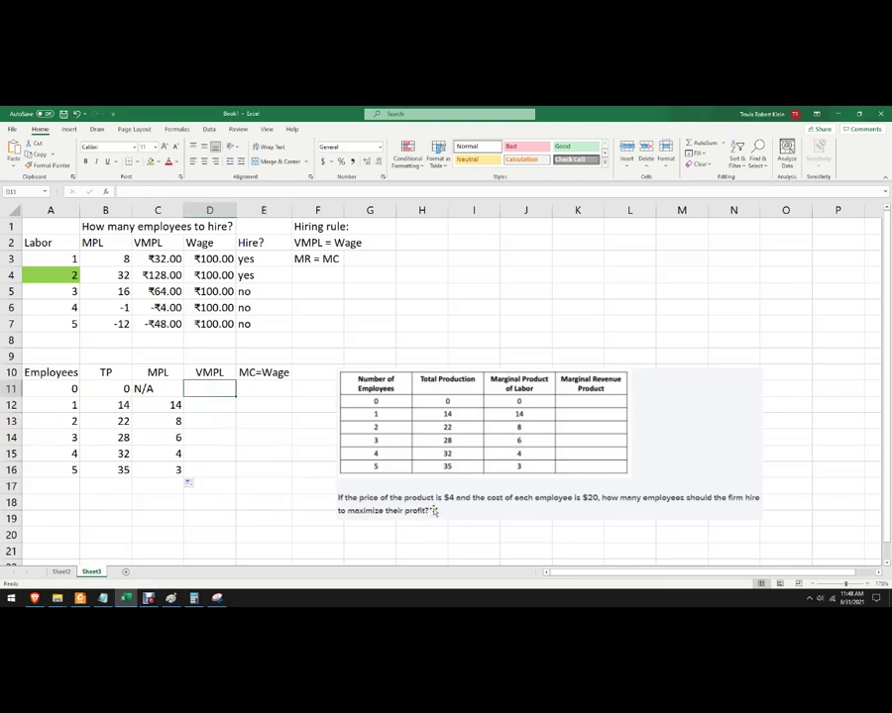
pyautogui.click(219, 405)
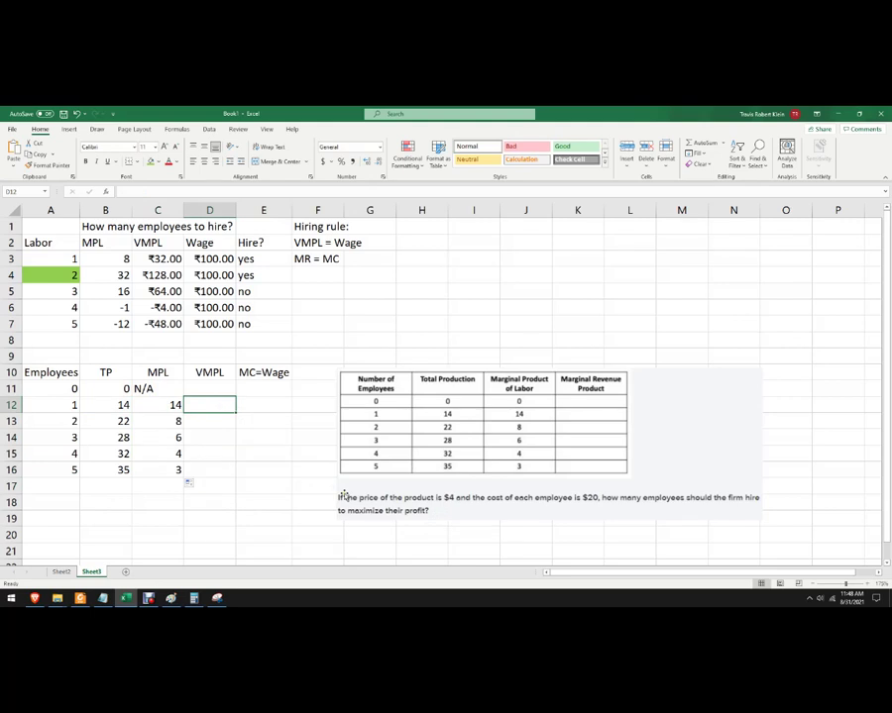
pyautogui.write('=4')
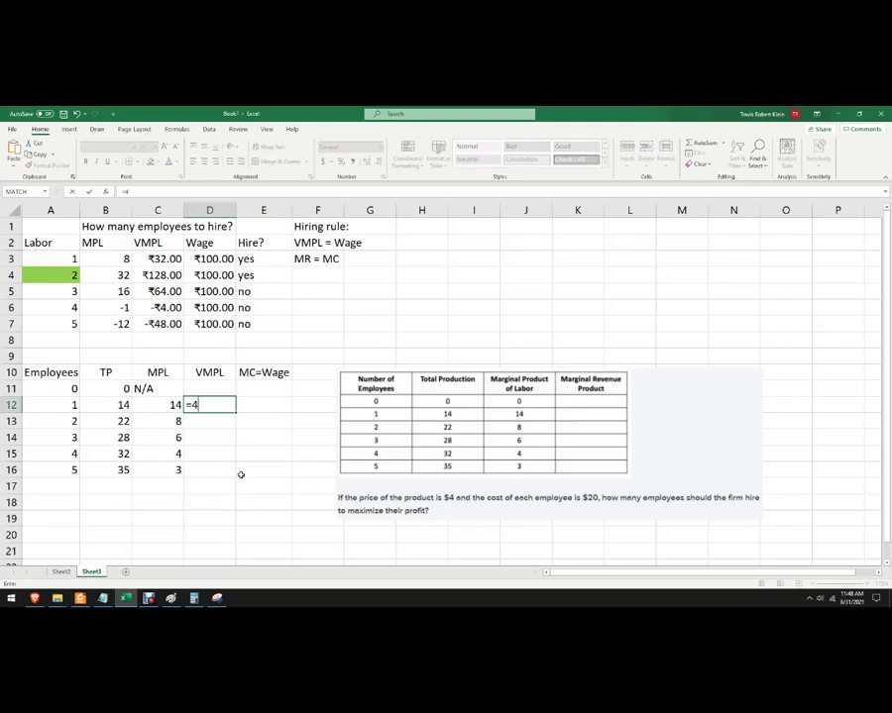
pyautogui.press('Escape')
# Add the label Price in C18 and the value 4 in D18 beneath the second table
pyautogui.click(161, 500)
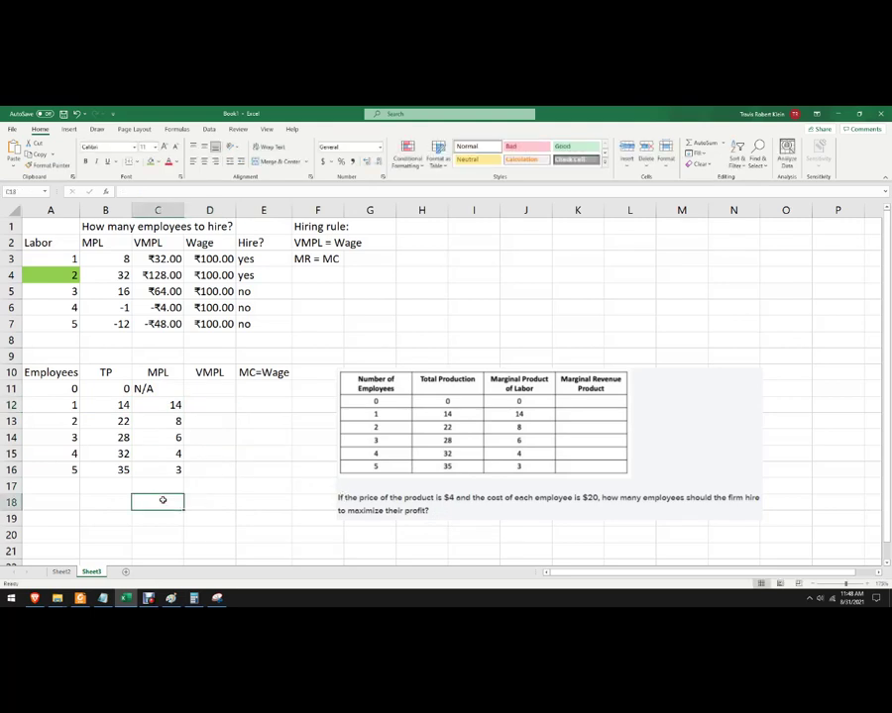
pyautogui.write('Price')
pyautogui.press('Tab')
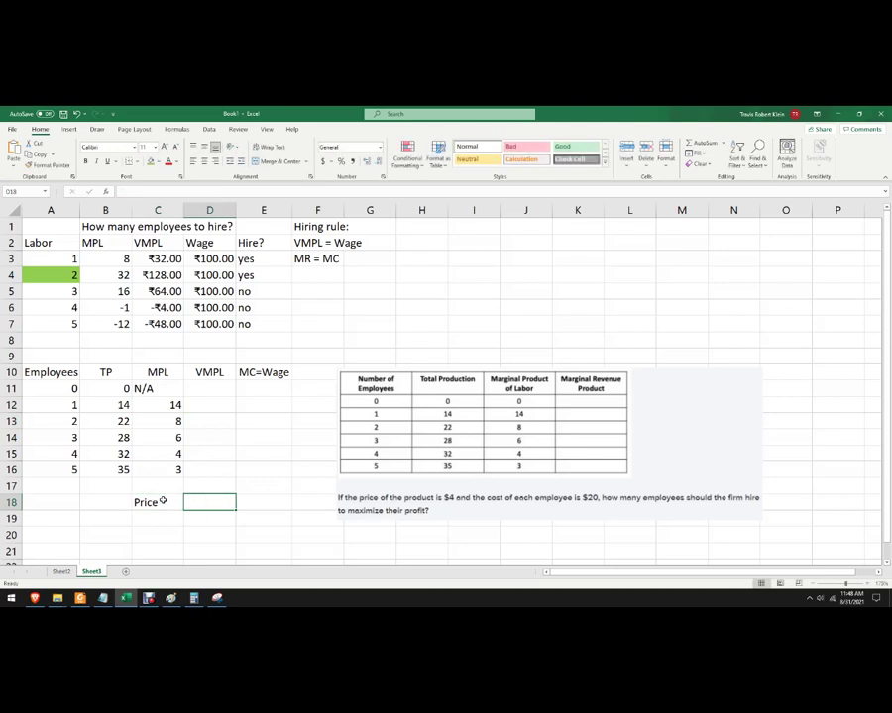
pyautogui.write('4')
pyautogui.click(212, 483)
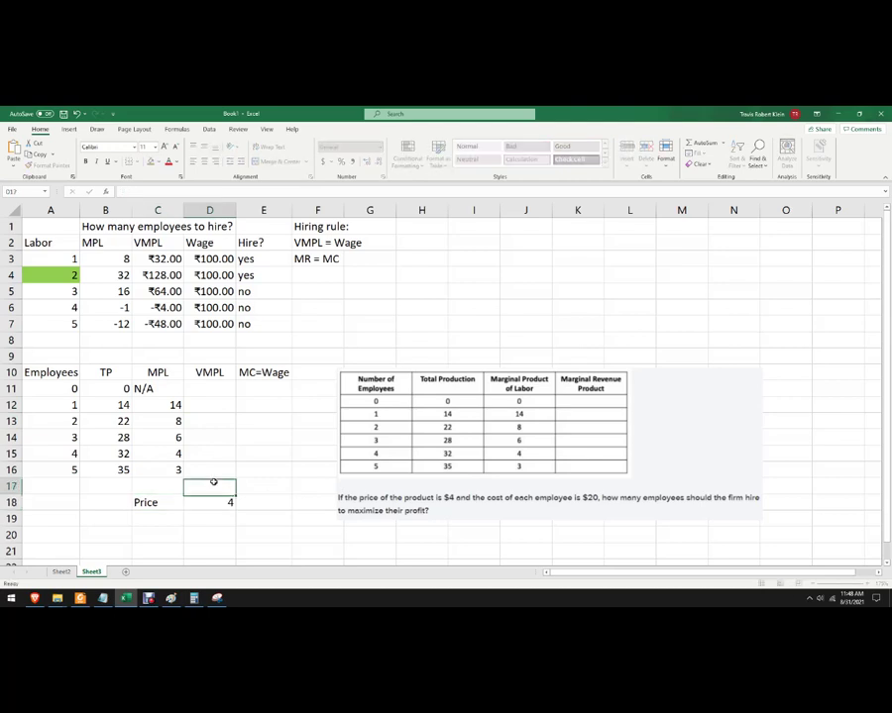
# Calculate VMPL in D12 with =C12*$D$18 and fill the formula down to D16
pyautogui.click(203, 402)
pyautogui.write('=')
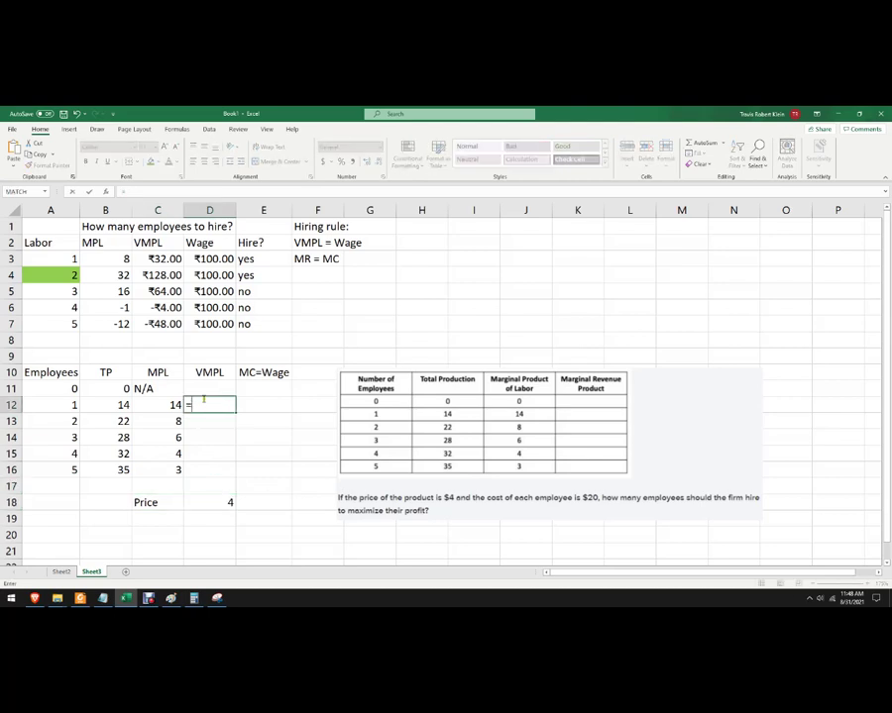
pyautogui.click(173, 406)
pyautogui.write('*')
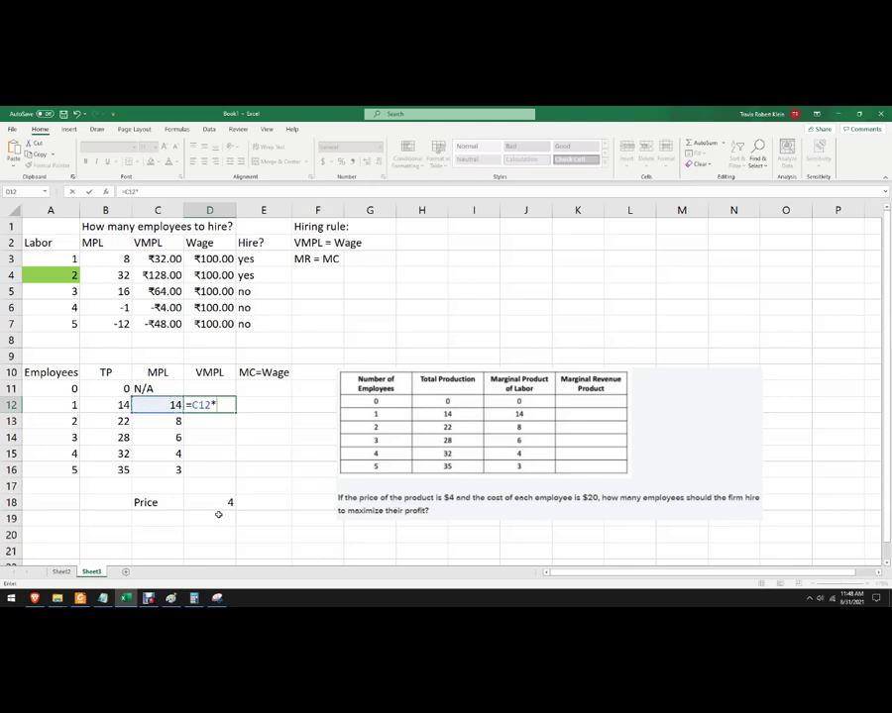
pyautogui.click(218, 502)
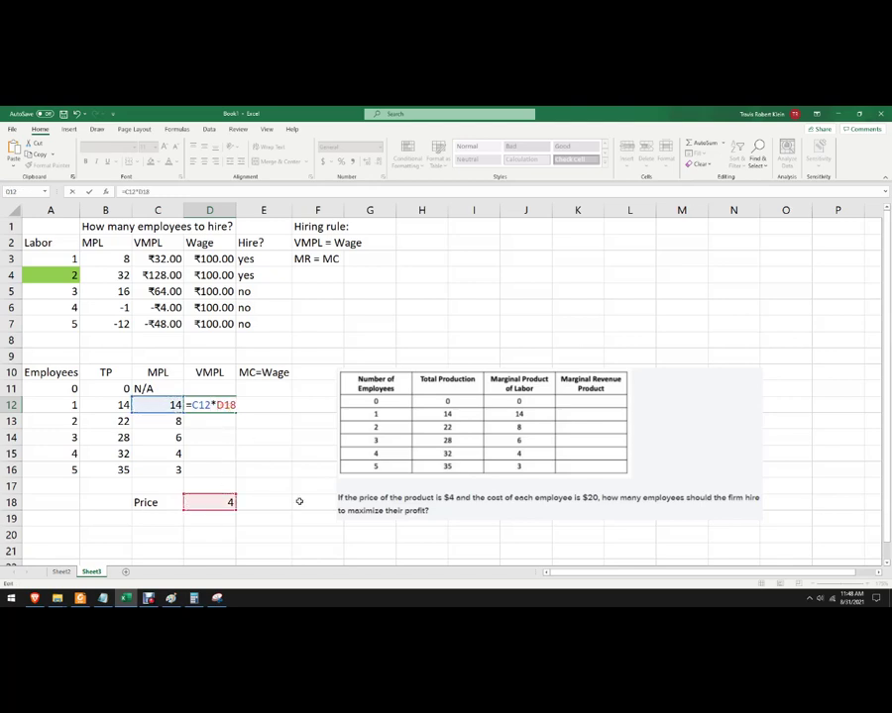
pyautogui.press('F4')
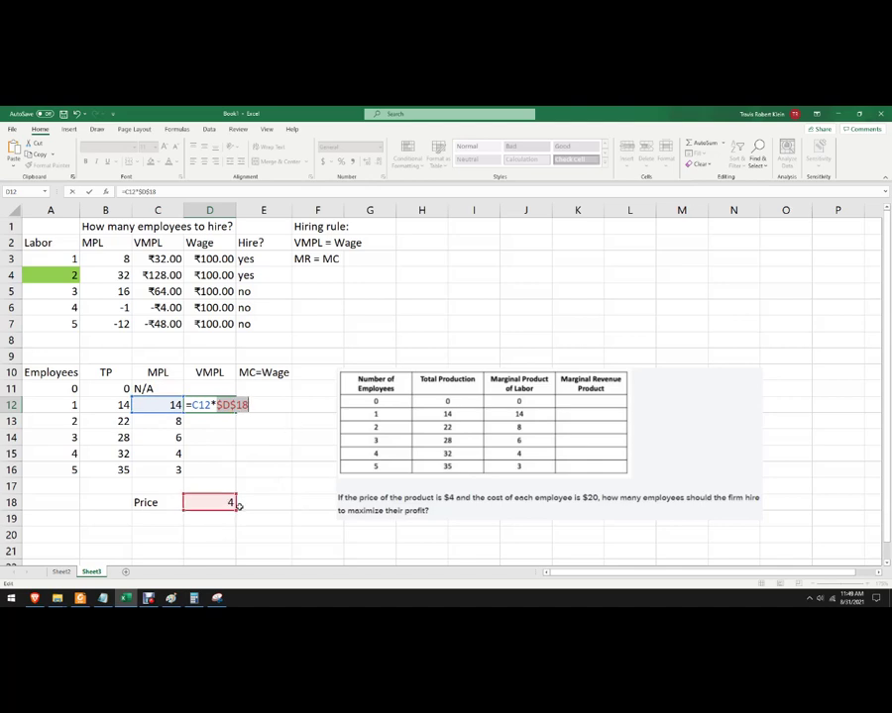
pyautogui.hotkey('ctrl', 'Return')
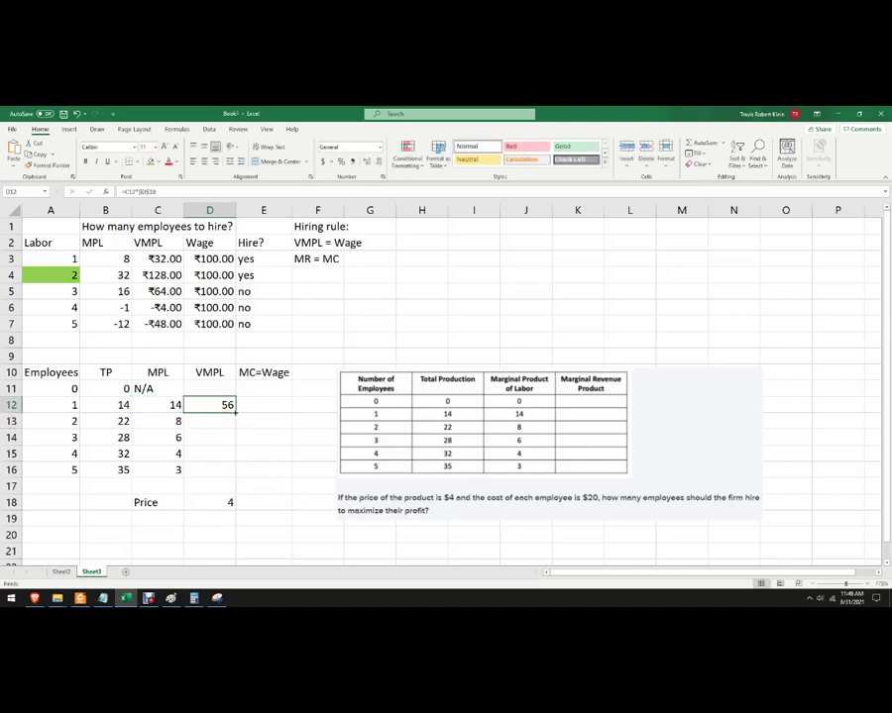
pyautogui.moveTo(236, 413); pyautogui.dragTo(265, 479)
pyautogui.click(274, 481)
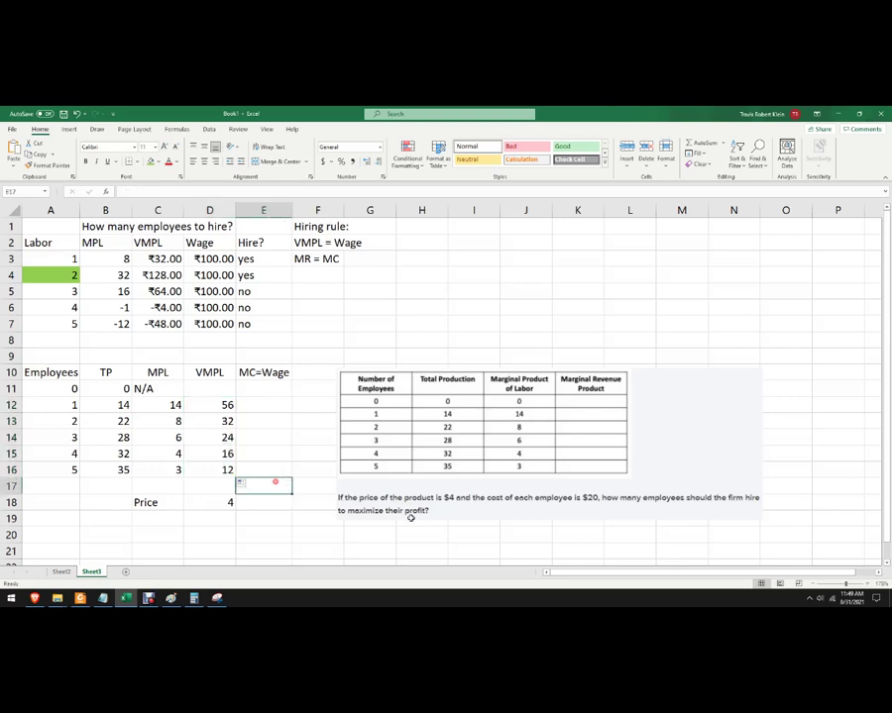
# Enter the wage 20 in E12 under MC=Wage and copy it down to E16
pyautogui.click(246, 406)
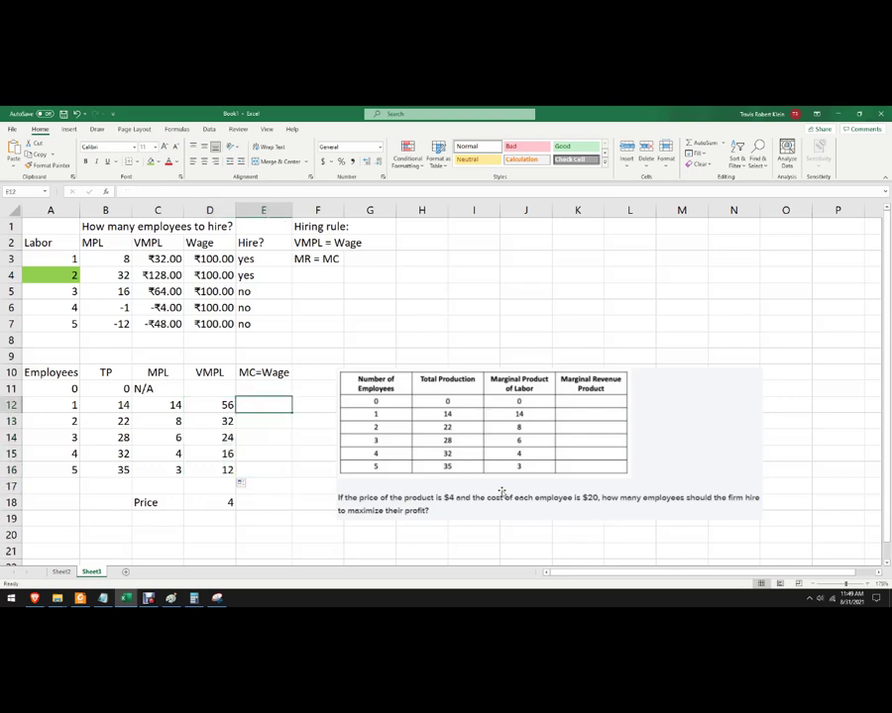
pyautogui.write('20')
pyautogui.press('Return')
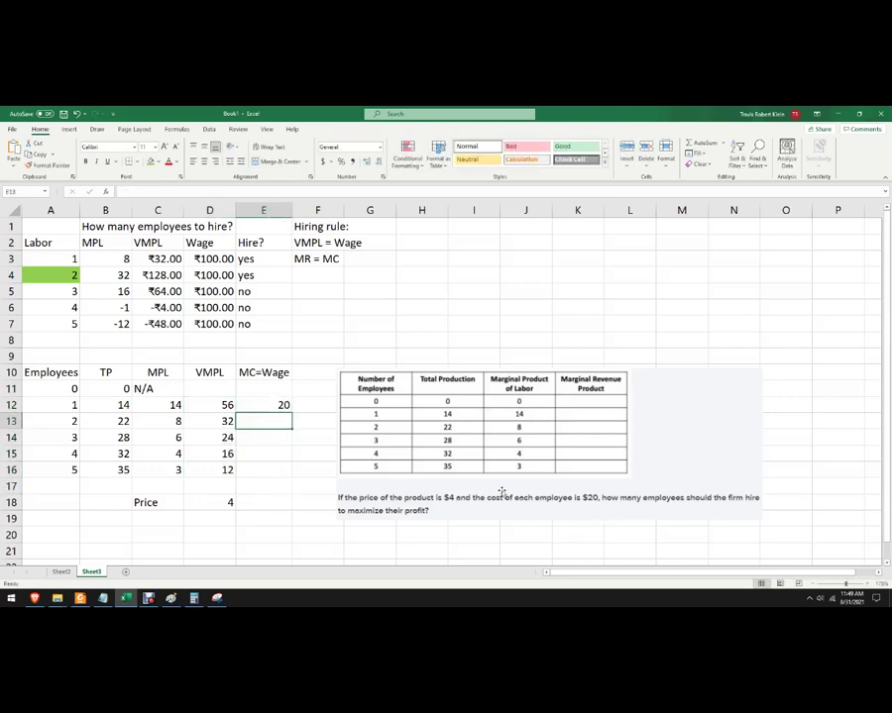
pyautogui.click(281, 405)
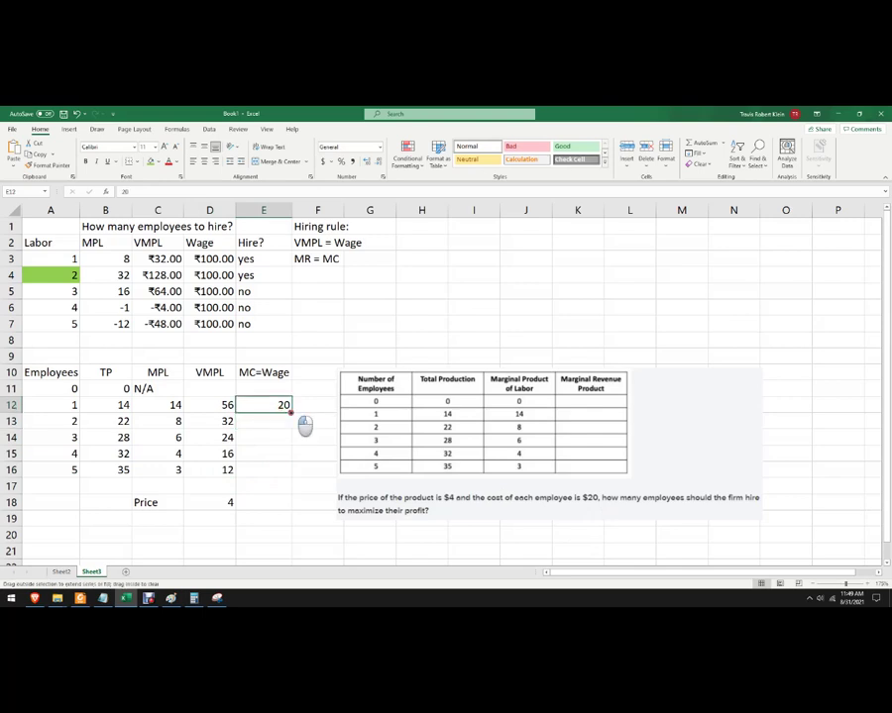
pyautogui.moveTo(291, 413); pyautogui.dragTo(295, 478)
pyautogui.click(276, 517)
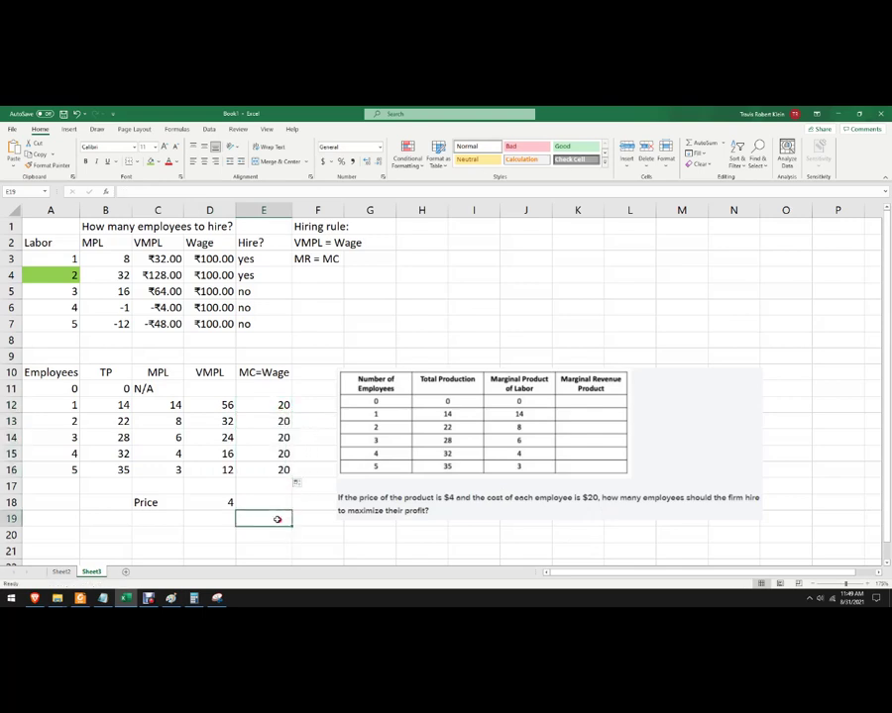
# Shift the problem picture slightly to the right so it is clear of column F
pyautogui.moveTo(376, 398); pyautogui.dragTo(391, 398)
pyautogui.click(317, 408)
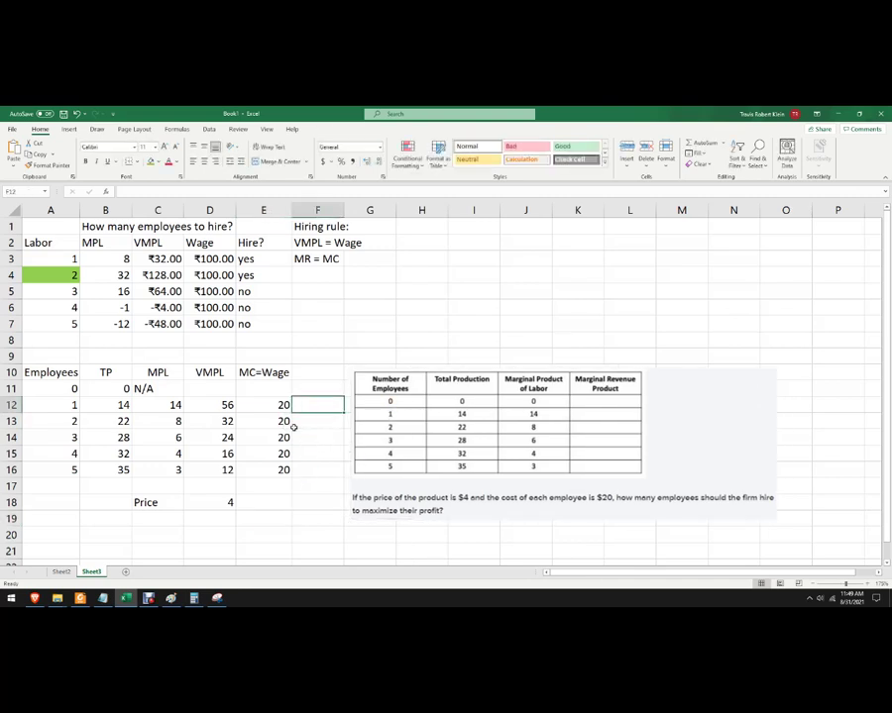
# Highlight the employee numbers 1, 2 and 3 in A12:A14 with the green fill
pyautogui.click(62, 402)
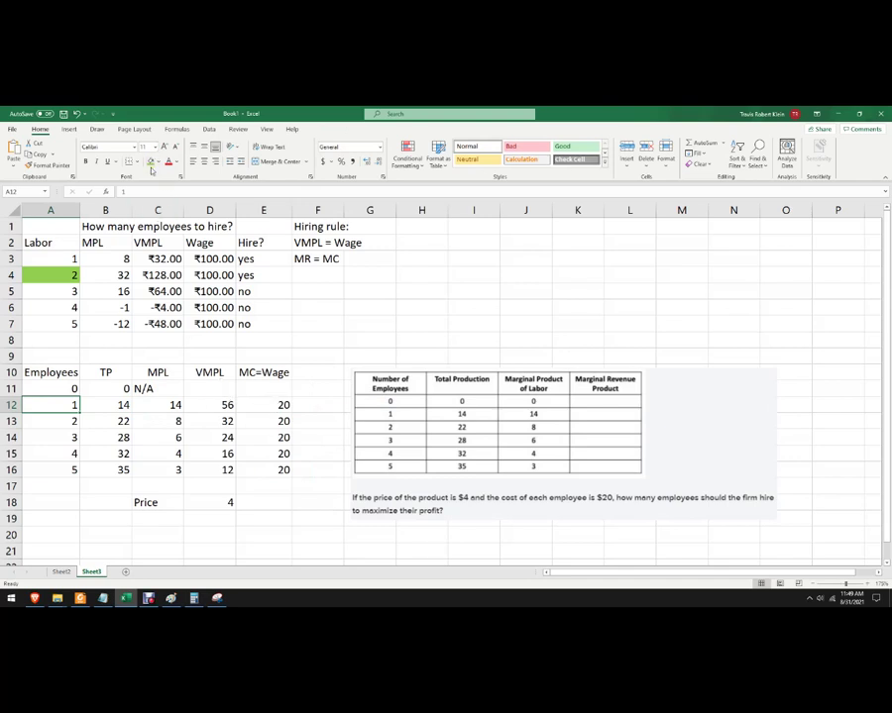
pyautogui.click(155, 160)
pyautogui.click(65, 420)
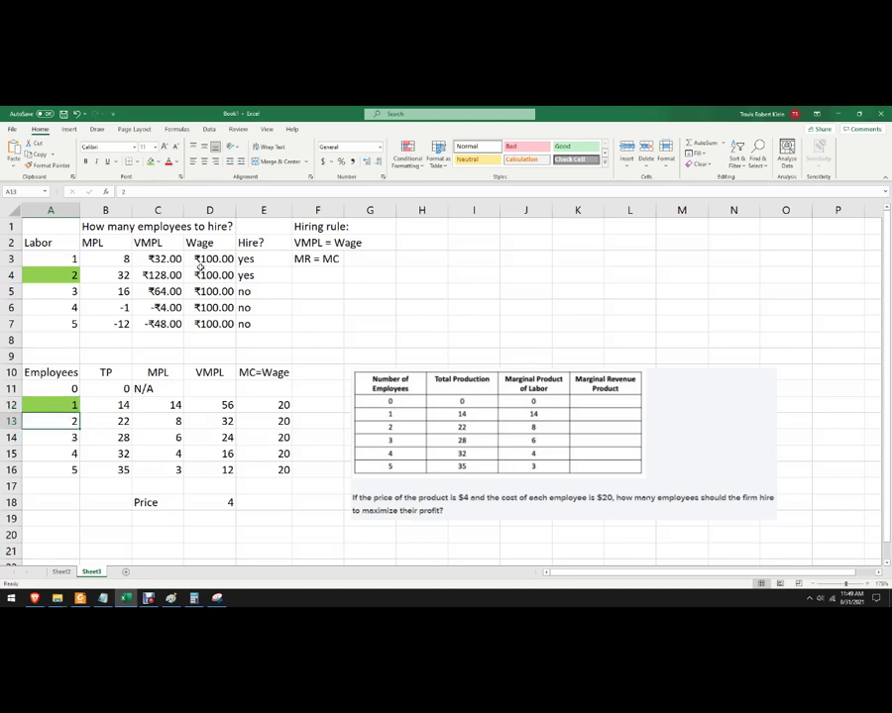
pyautogui.click(154, 160)
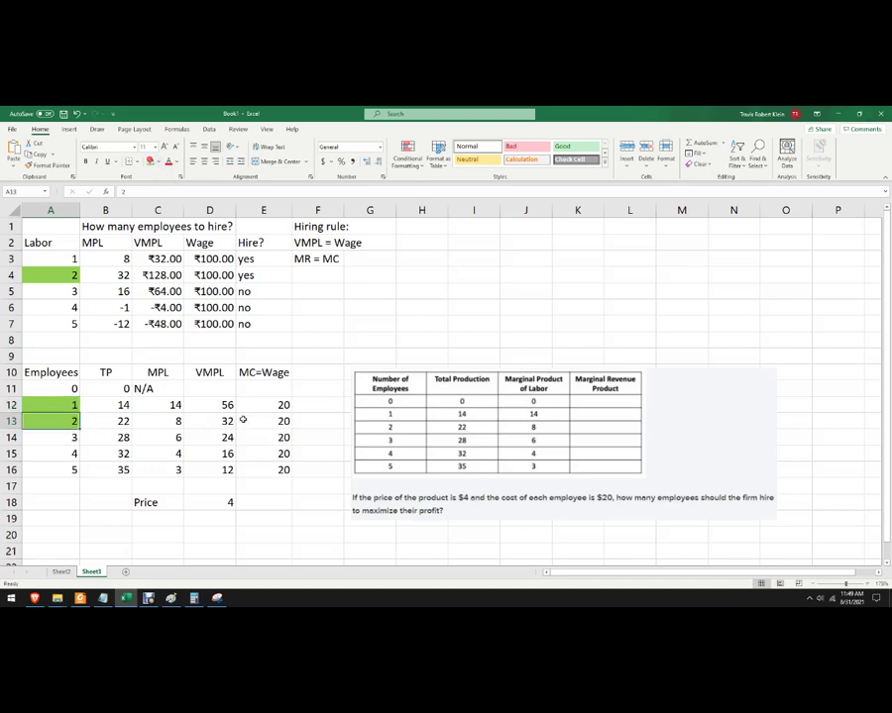
pyautogui.click(58, 437)
pyautogui.click(151, 163)
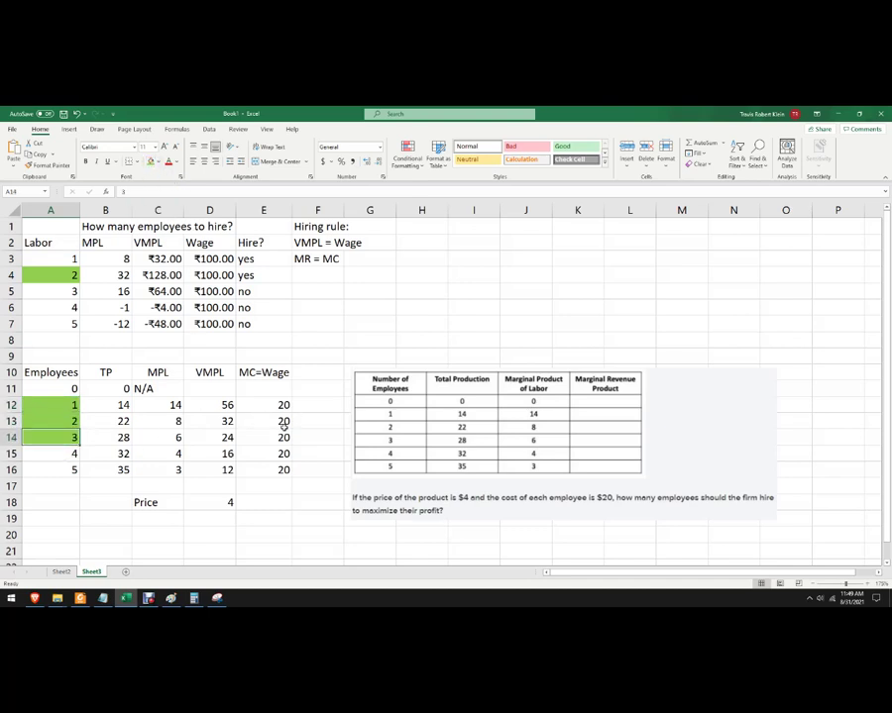
pyautogui.click(61, 454)
pyautogui.click(57, 472)
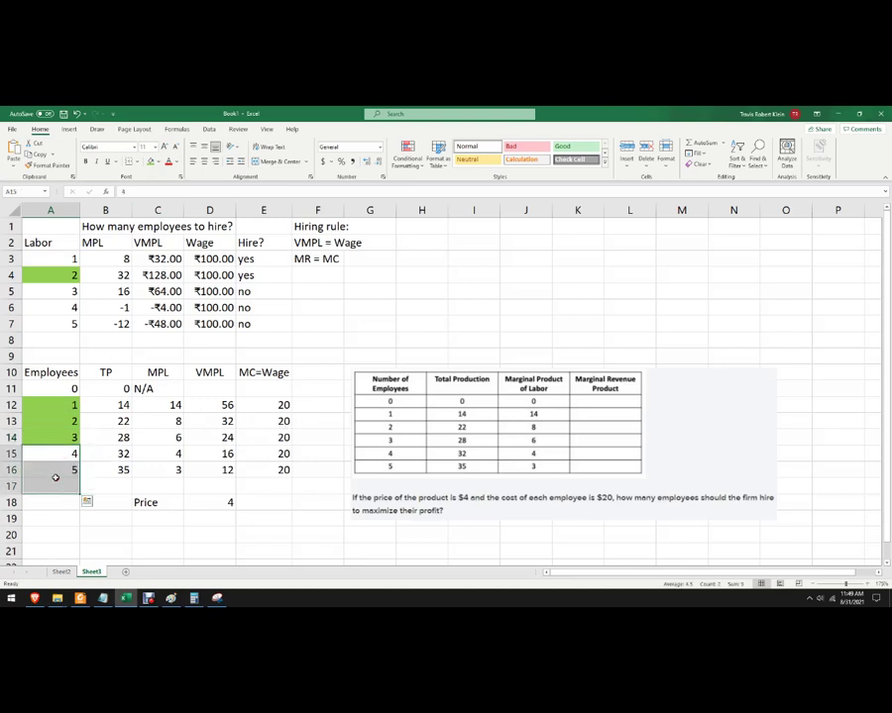
pyautogui.moveTo(46, 458); pyautogui.dragTo(60, 480)
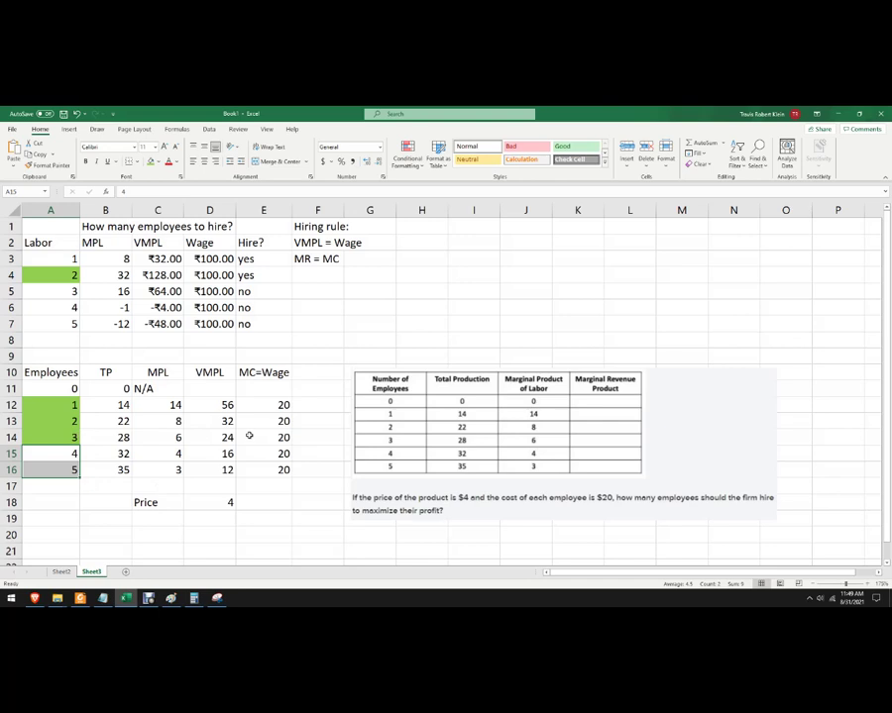
pyautogui.click(258, 499)
pyautogui.click(205, 499)
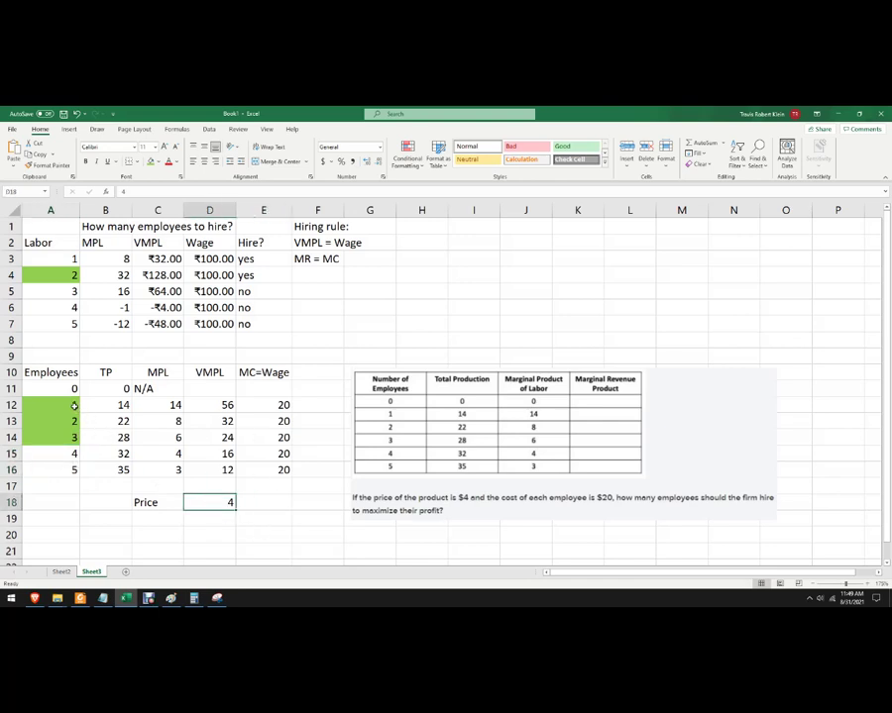
# Undo the green highlighting of the employee numbers 1, 2 and 3 in A12:A14
pyautogui.hotkey('ctrl', 'z')
pyautogui.hotkey('ctrl', 'z')
pyautogui.hotkey('ctrl', 'z')
pyautogui.hotkey('ctrl', 'z')
pyautogui.hotkey('ctrl', 'z')
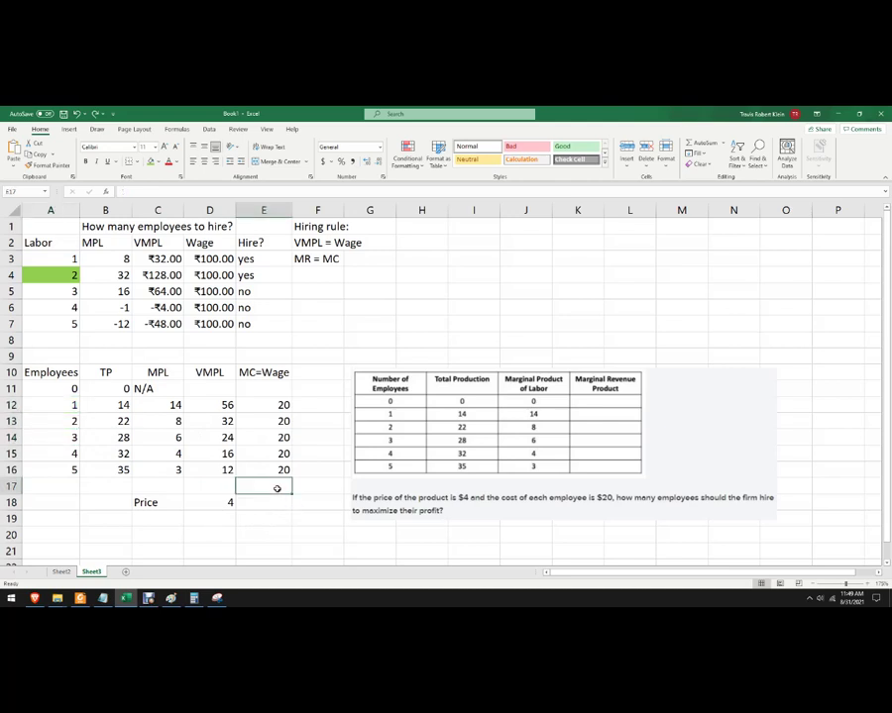
# Set the price in D18 to 2 to recalculate the VMPL column
pyautogui.hotkey('ctrl', 'y')
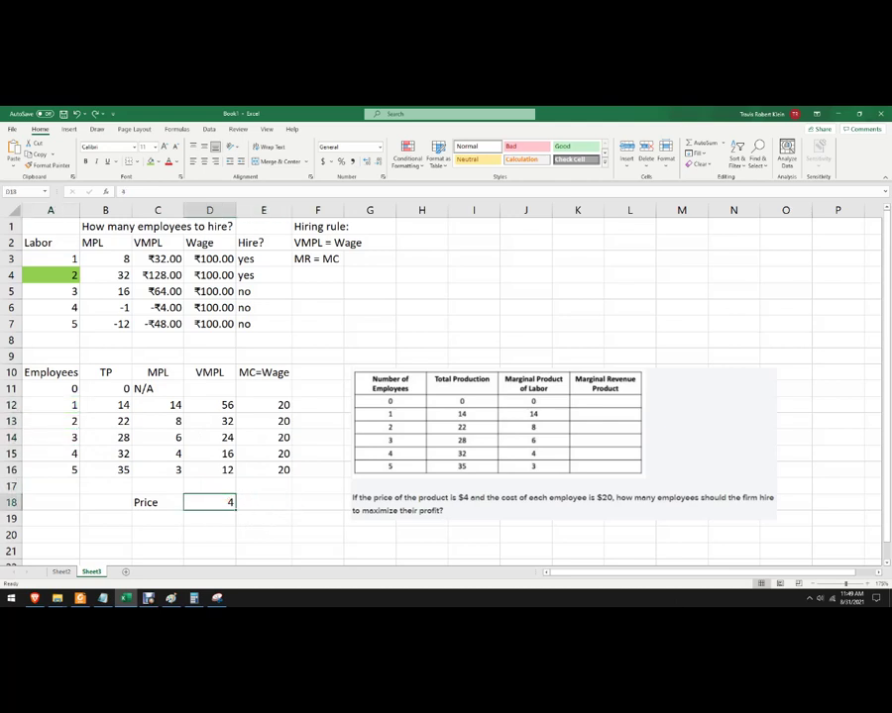
pyautogui.press('Return')
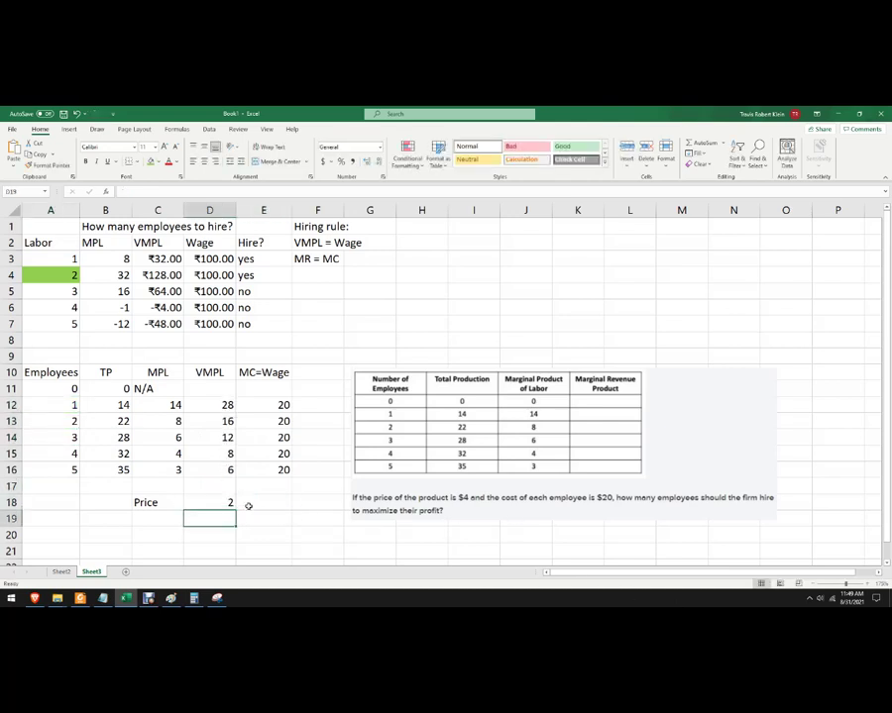
# Set the price in D18 to 5 to recalculate VMPL for comparison with the wage
pyautogui.click(215, 503)
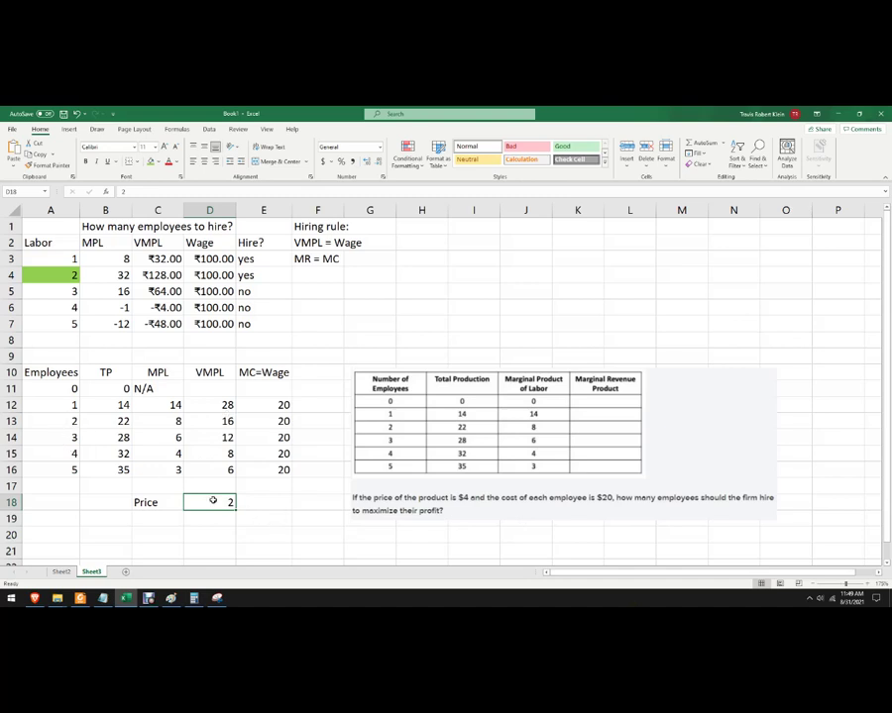
pyautogui.write('5')
pyautogui.press('Return')
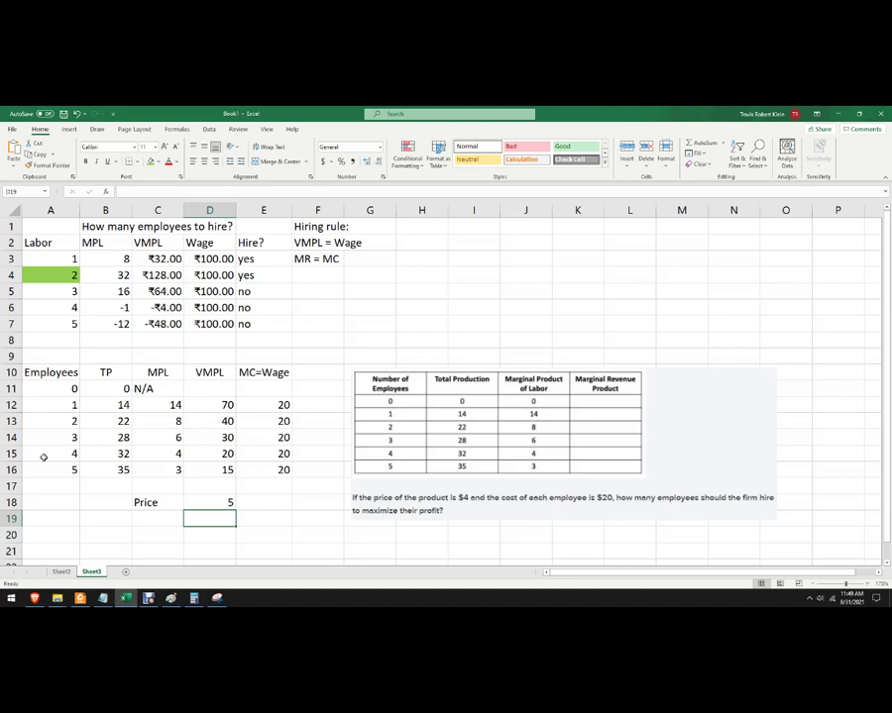
pyautogui.click(229, 501)
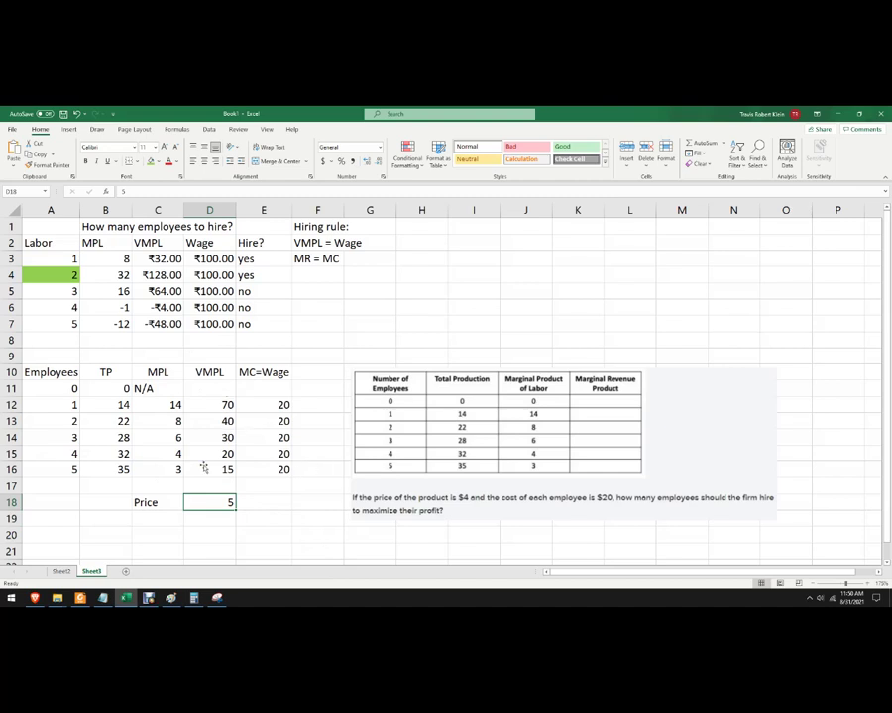
pyautogui.moveTo(269, 243); pyautogui.dragTo(357, 260)
pyautogui.click(428, 337)
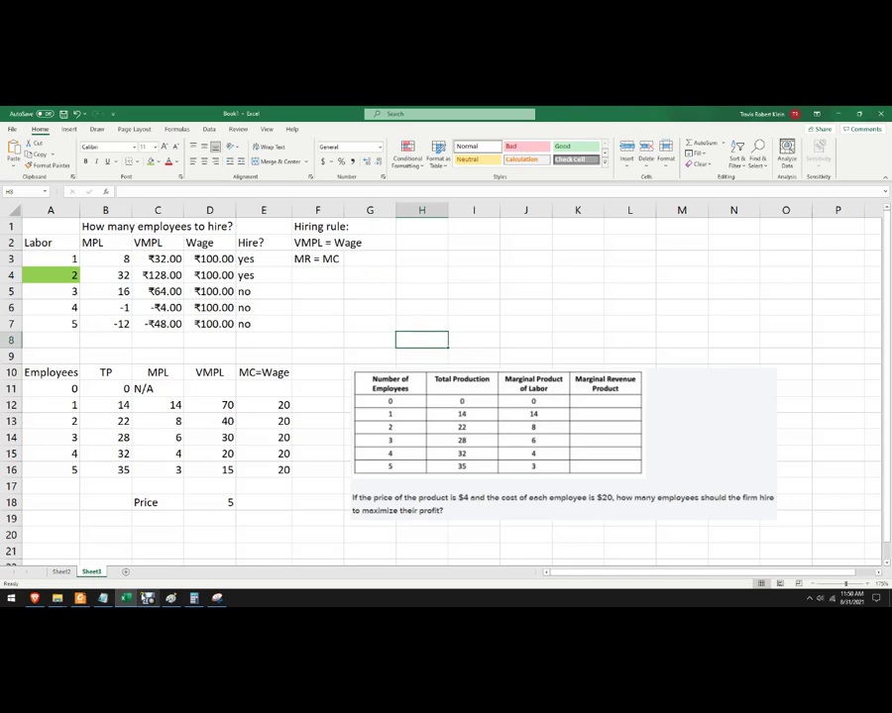